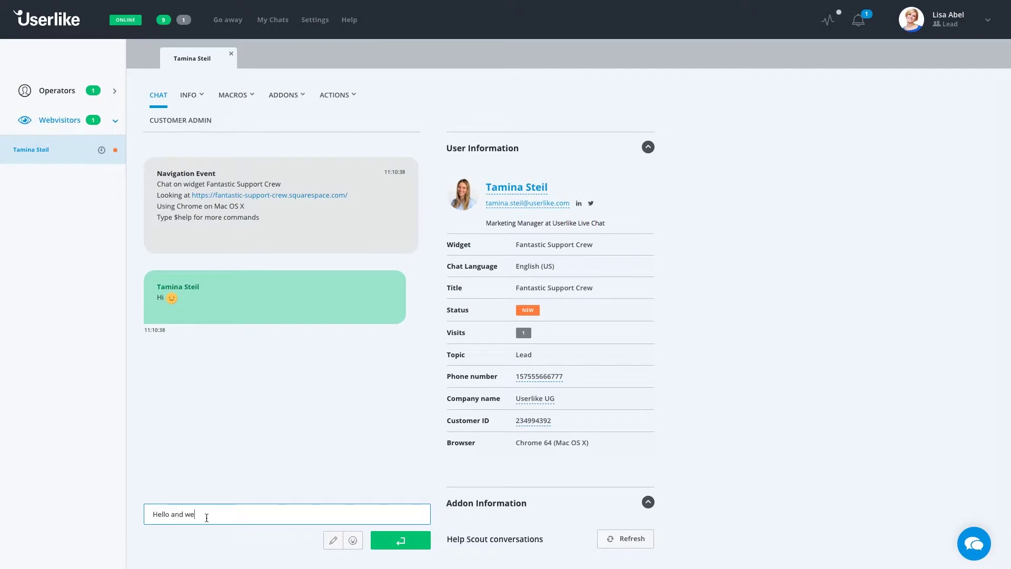
Write a chat reply welcoming the visitor to Userlike, ending with "how may I".
{"action": "type", "text": "me"}
{"action": "type", "text": " to Userlike"}
{"action": "type", "text": ", how may I"}
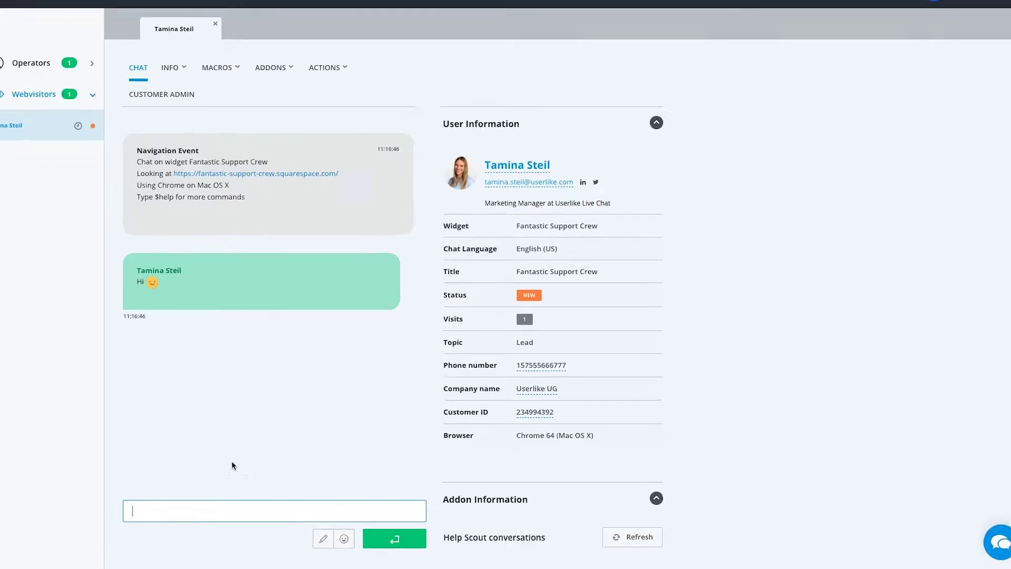
Reply to the visitor with the !hi chat macro, adding a smiley at the end of the message.
{"action": "type", "text": "hi"}
{"action": "key", "text": "BackSpace"}
{"action": "key", "text": "BackSpace"}
{"action": "type", "text": "!hi"}
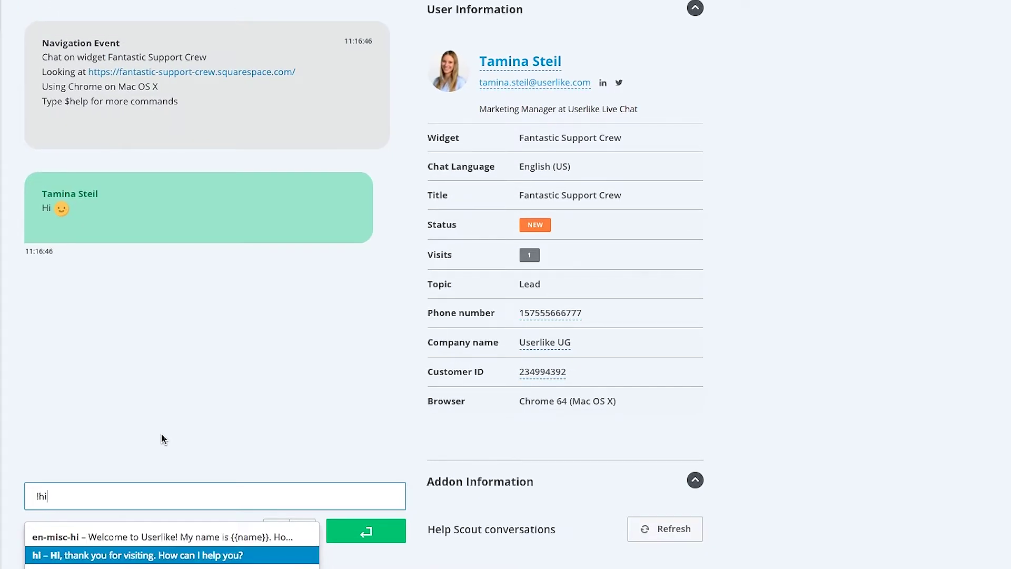
{"action": "key", "text": "Return"}
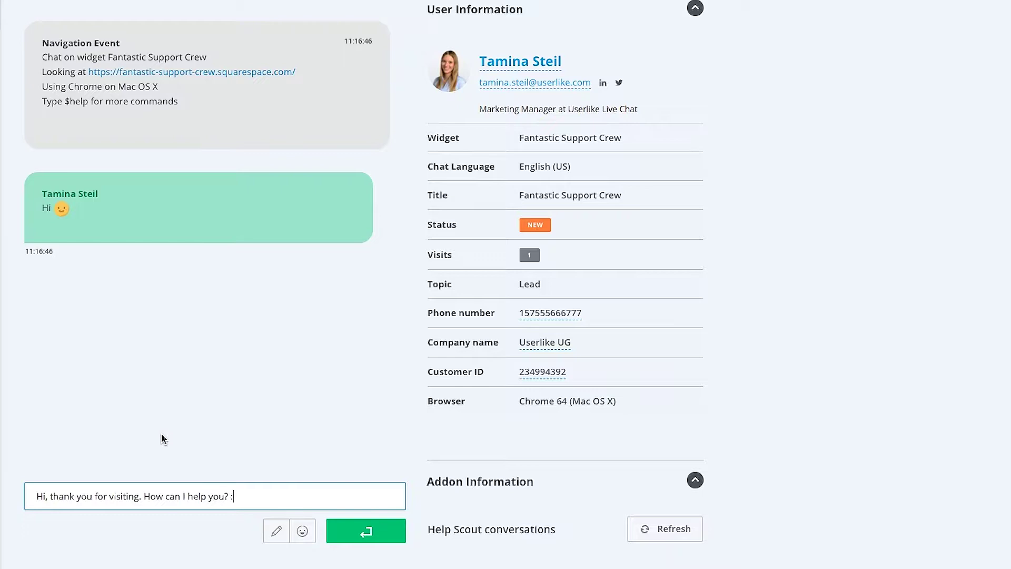
{"action": "key", "text": "Return"}
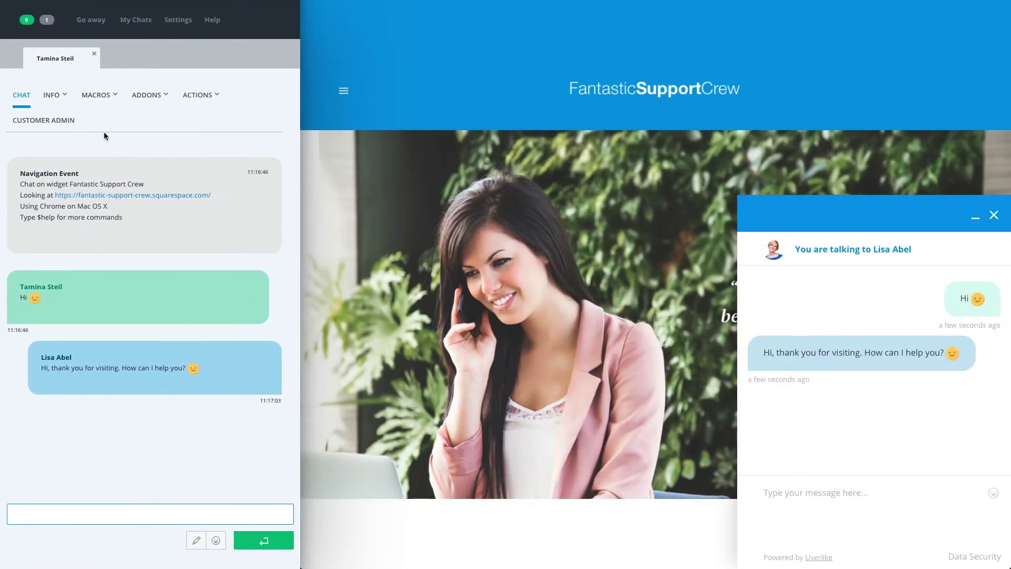
Send the visitor the "busy" chat macro from the Support group.
{"action": "left_click", "coordinate": [98, 96]}
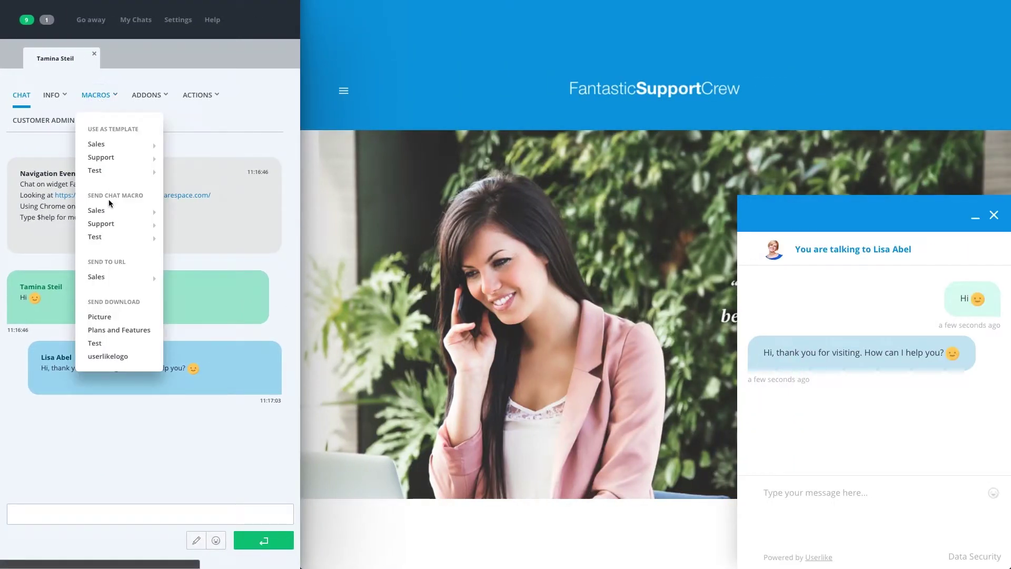
{"action": "mouse_move", "coordinate": [111, 211]}
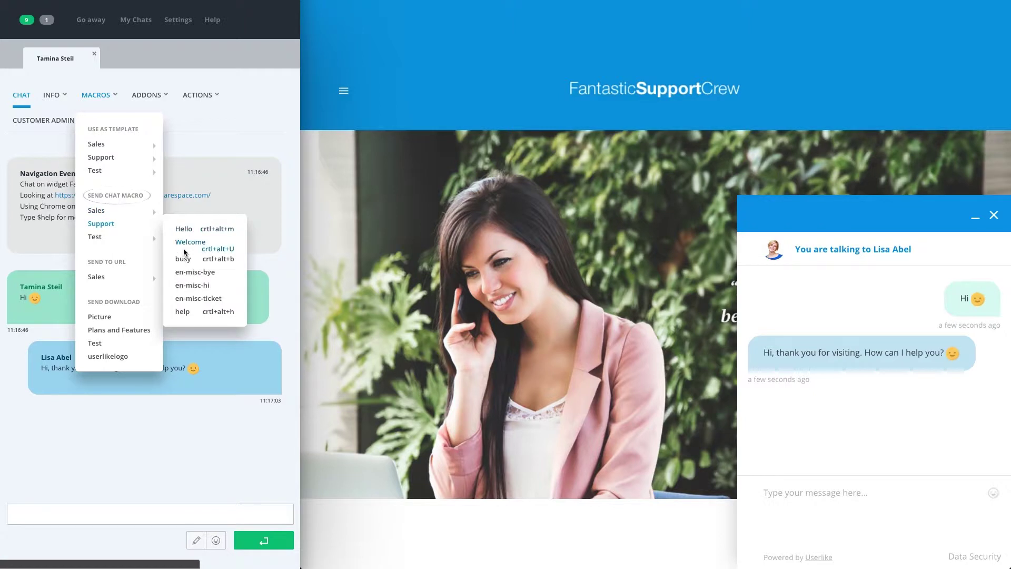
{"action": "left_click", "coordinate": [184, 258]}
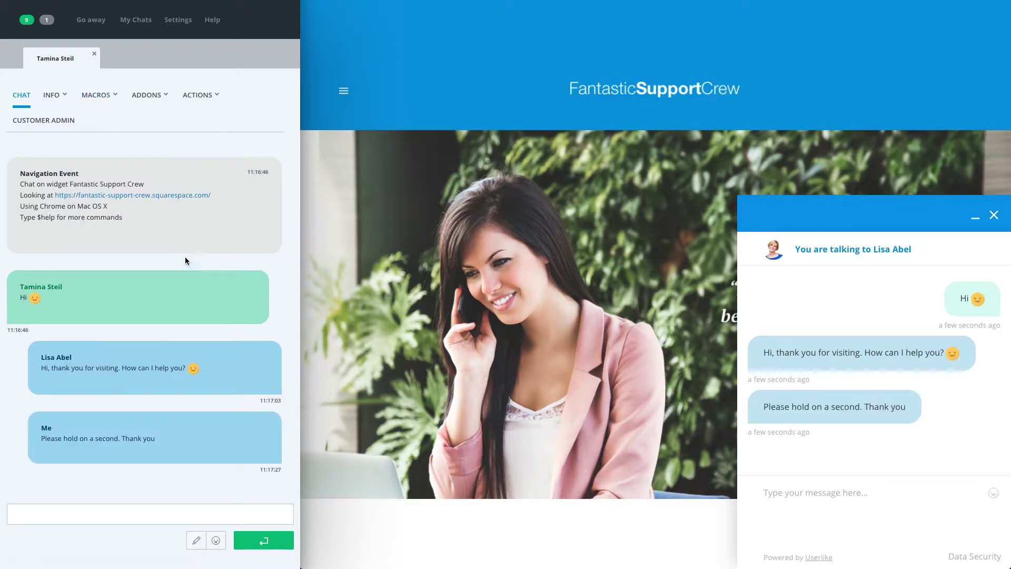
Send the visitor to the Contact Page URL from the Sales group and send the Plans and Features download.
{"action": "left_click", "coordinate": [105, 96]}
{"action": "mouse_move", "coordinate": [115, 279]}
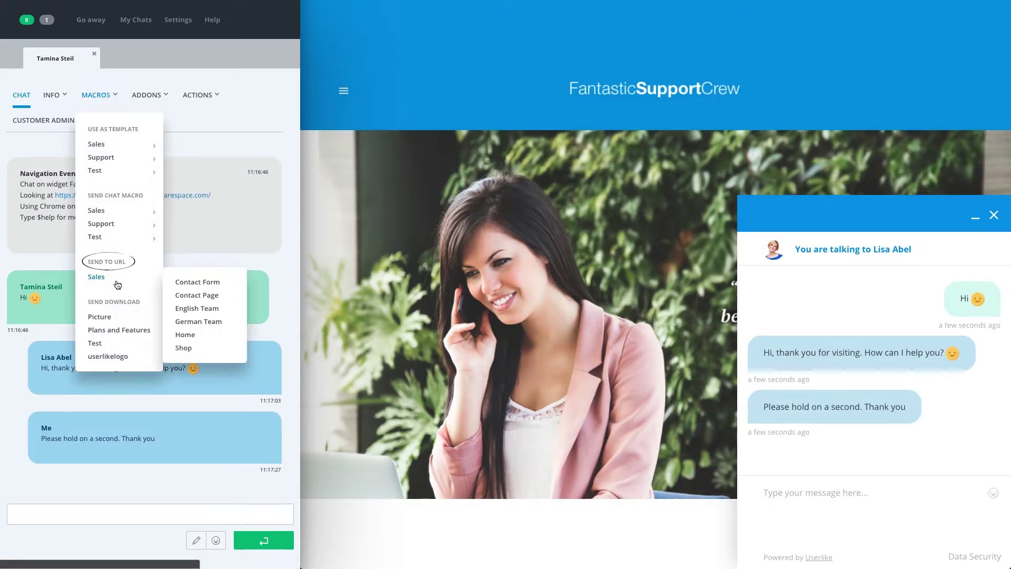
{"action": "left_click", "coordinate": [192, 297]}
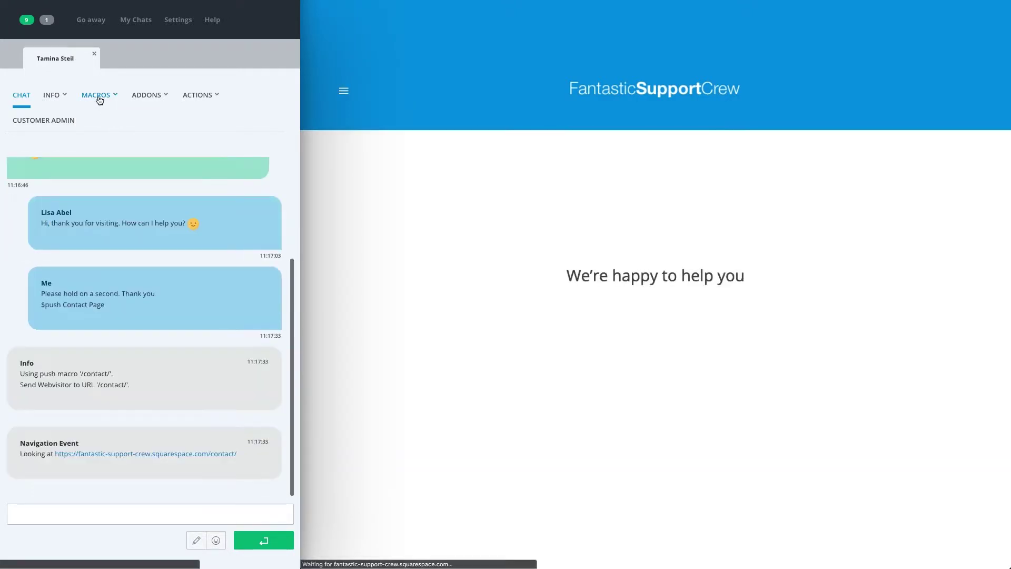
{"action": "left_click", "coordinate": [98, 97]}
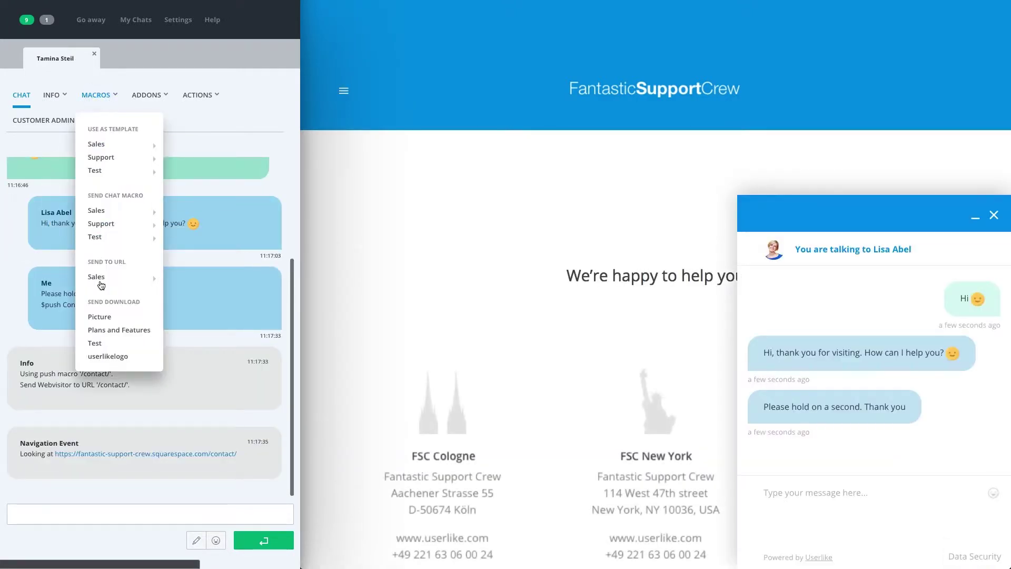
{"action": "left_click", "coordinate": [110, 329]}
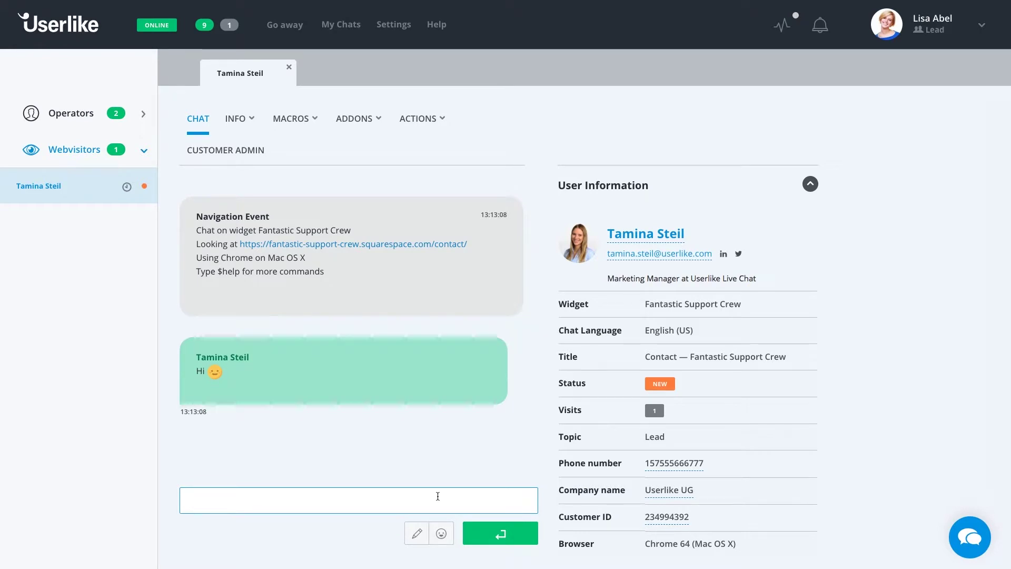
Find the Welcome macro by entering "wel" in the chat reply and send it to the visitor.
{"action": "type", "text": "we"}
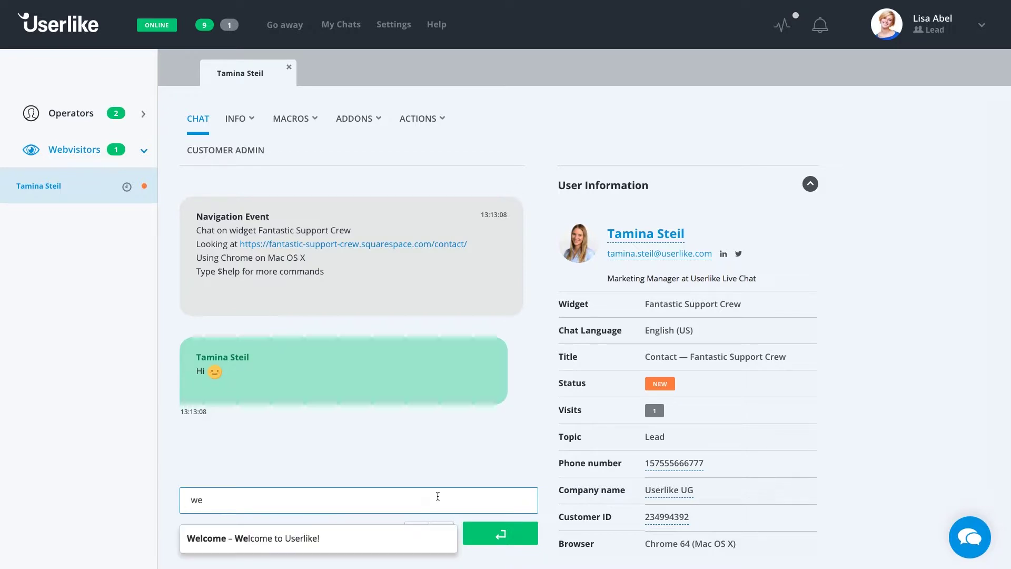
{"action": "type", "text": "l"}
{"action": "key", "text": "Down"}
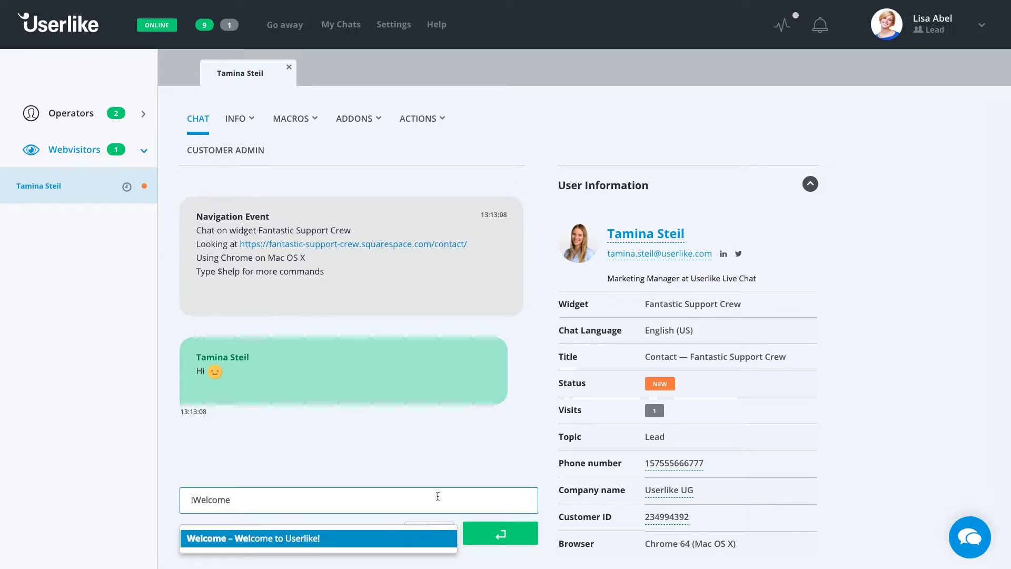
{"action": "key", "text": "Return"}
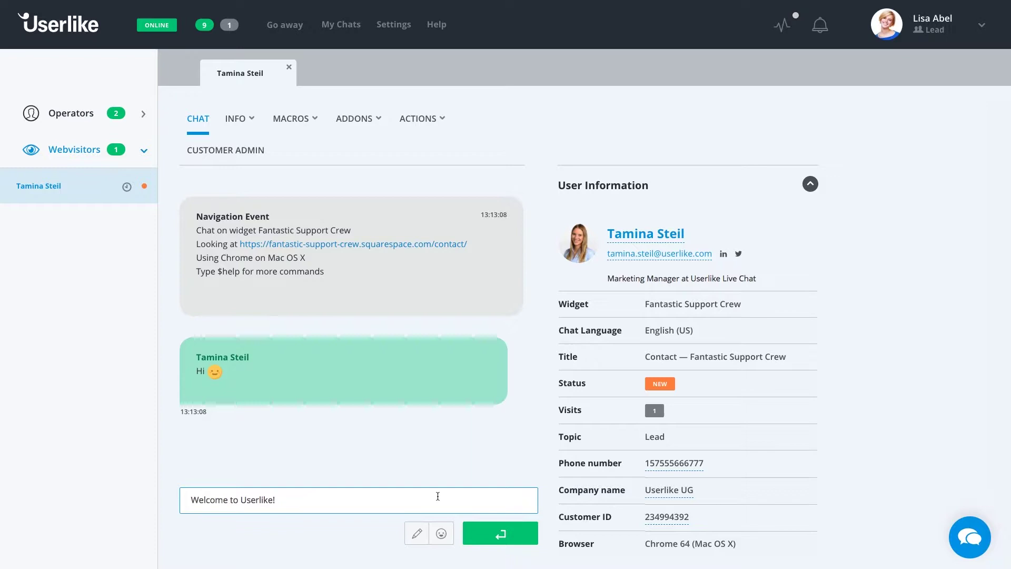
{"action": "key", "text": "Return"}
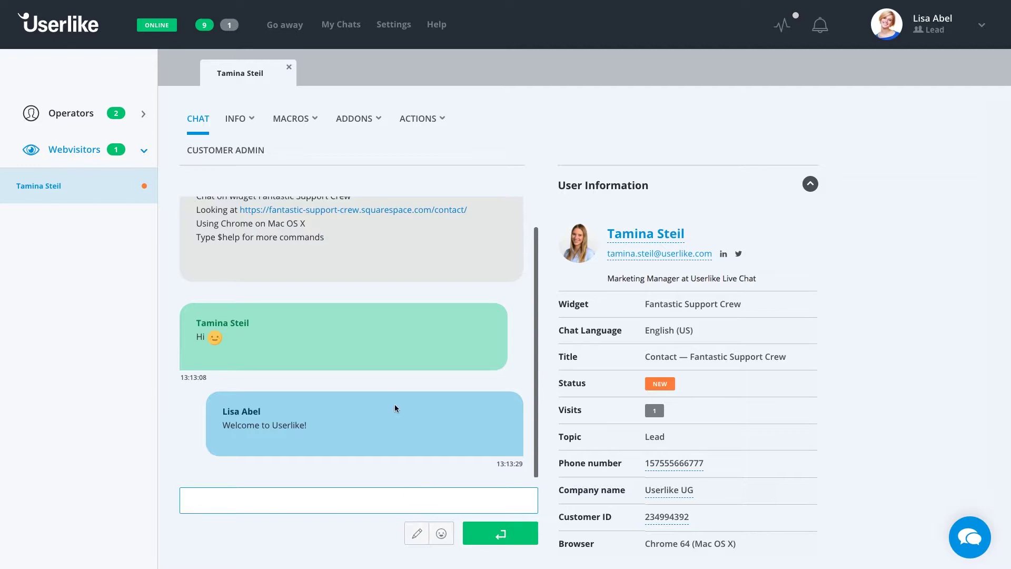
Send the visitor the "help" chat macro from the Support group.
{"action": "left_click", "coordinate": [307, 120]}
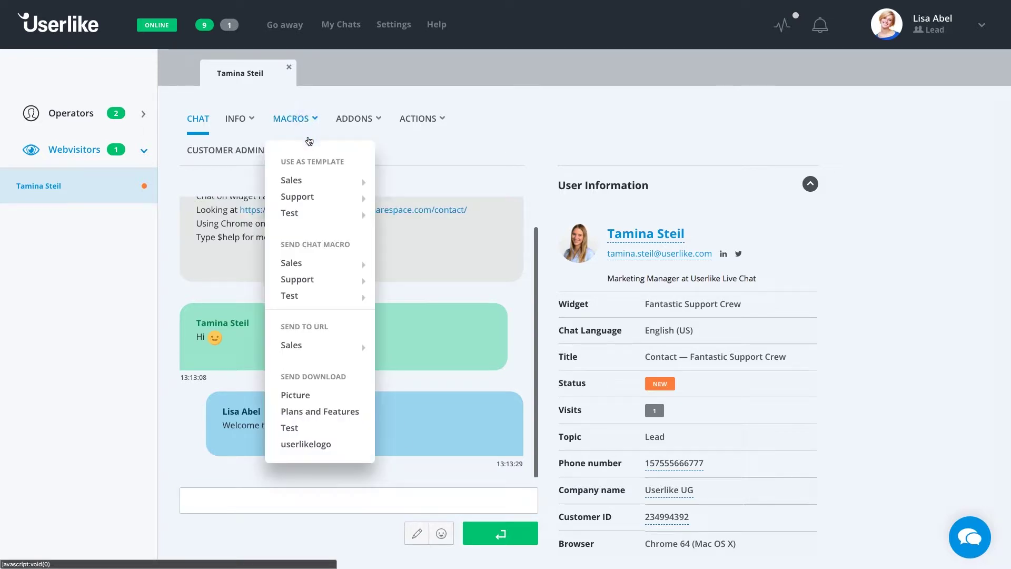
{"action": "mouse_move", "coordinate": [314, 280]}
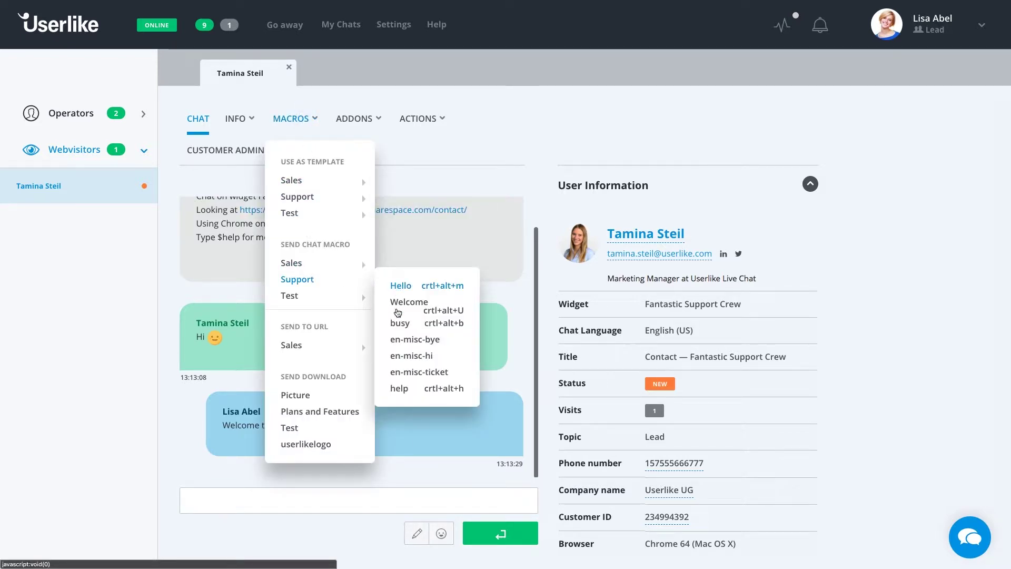
{"action": "left_click", "coordinate": [400, 388]}
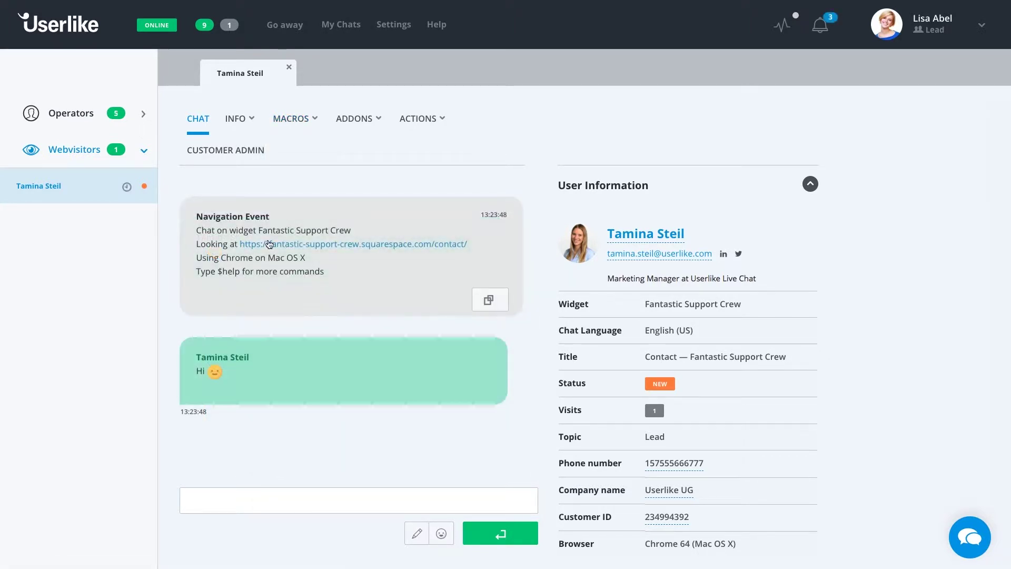
Use the Support group's Hello macro as a template, add the visitor's first name and a smiley, and send it.
{"action": "left_click", "coordinate": [287, 118]}
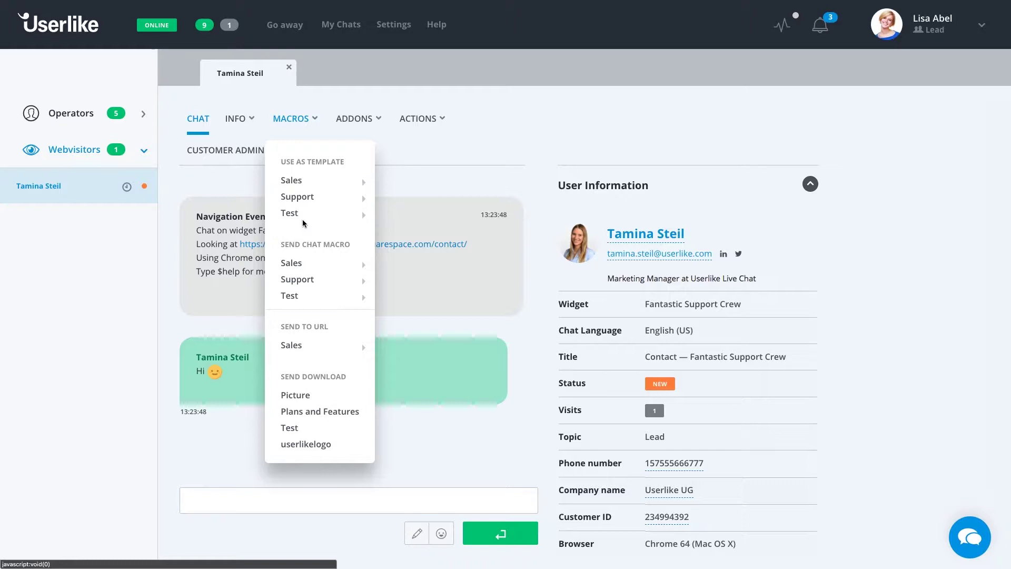
{"action": "mouse_move", "coordinate": [314, 197]}
{"action": "left_click", "coordinate": [398, 204]}
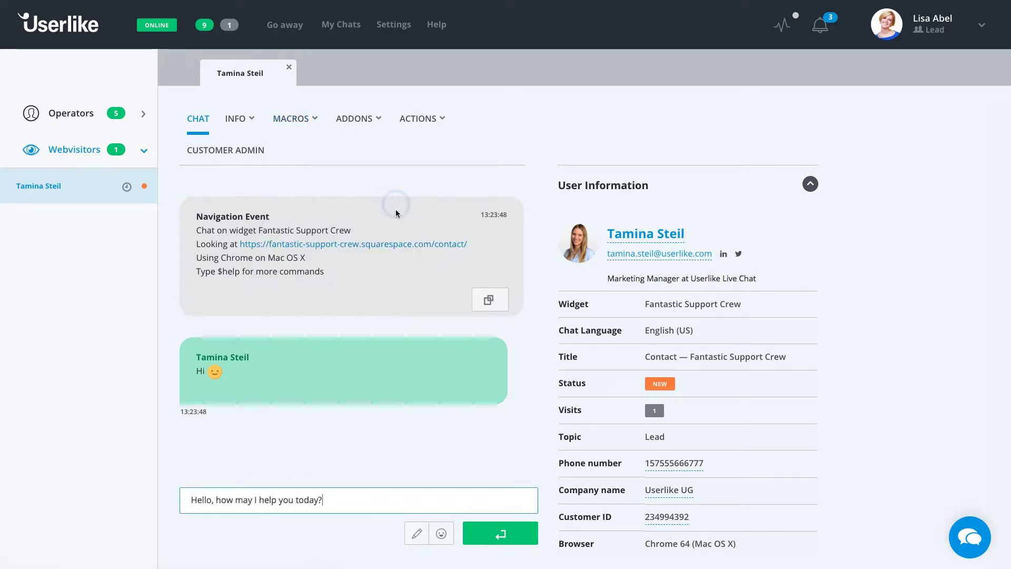
{"action": "left_click", "coordinate": [211, 500]}
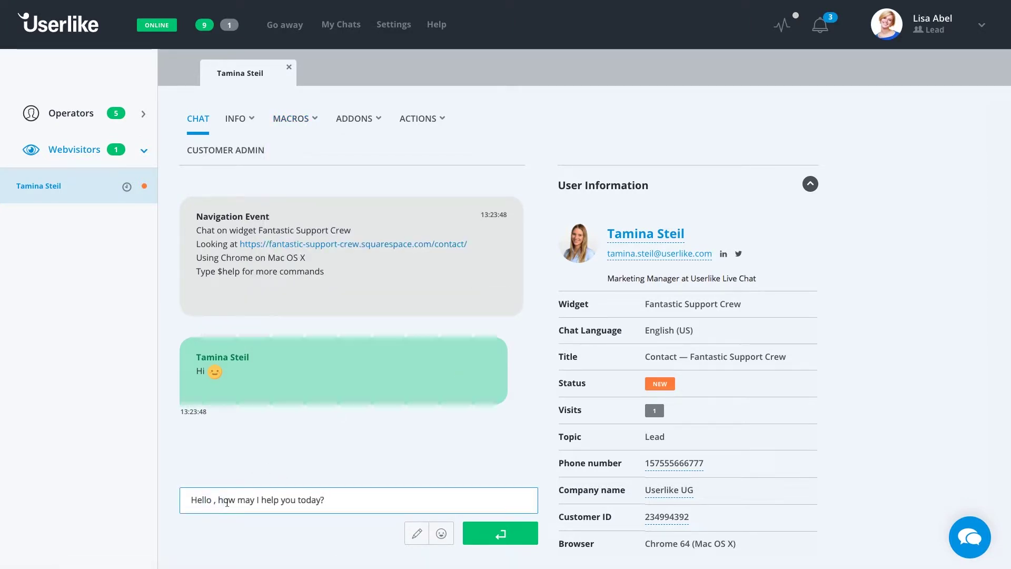
{"action": "type", "text": "Tamina"}
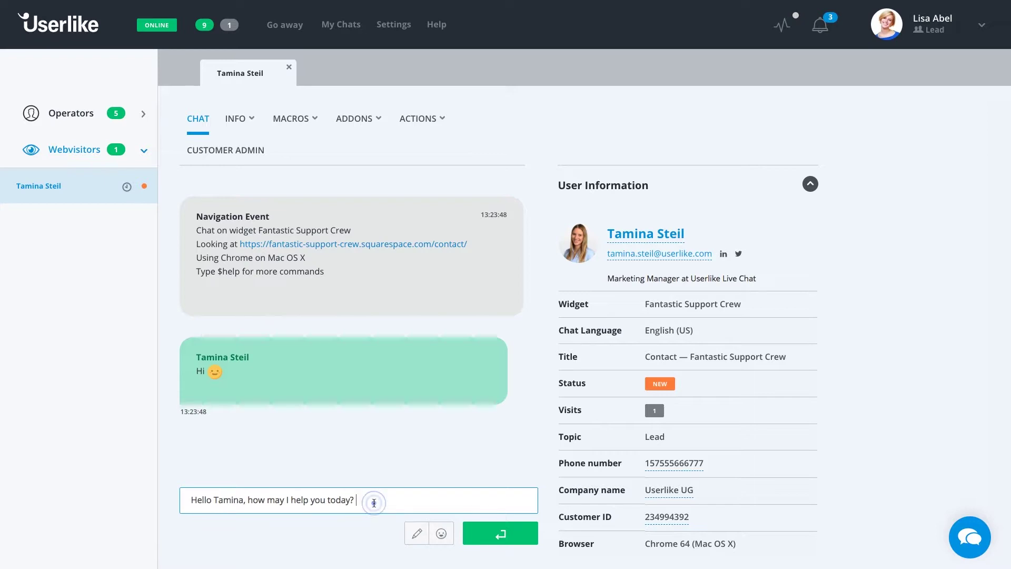
{"action": "key", "text": "Return"}
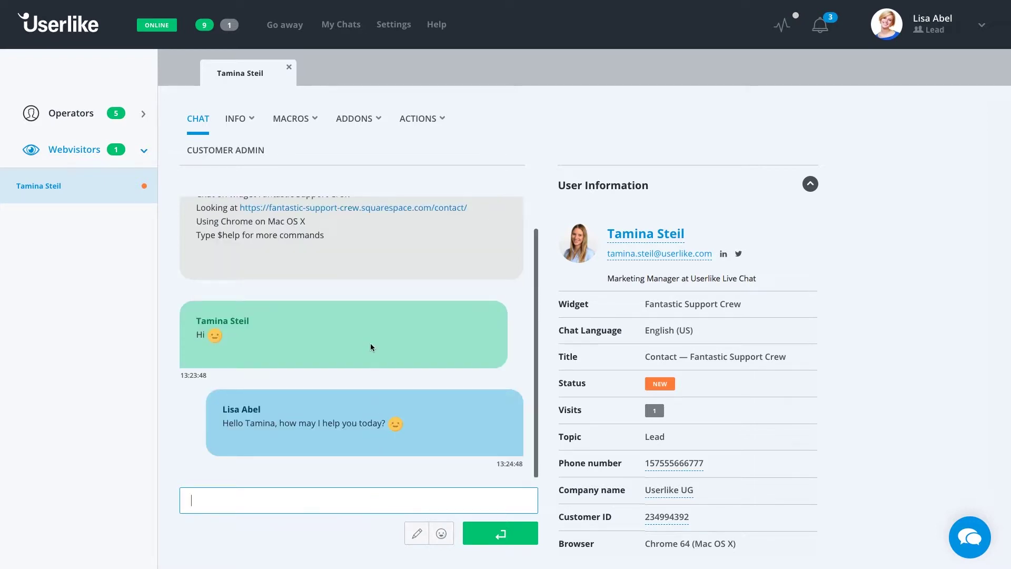
Send the visitor to the Contact Form URL from the Sales group and send the Plans and Features download.
{"action": "left_click", "coordinate": [298, 124]}
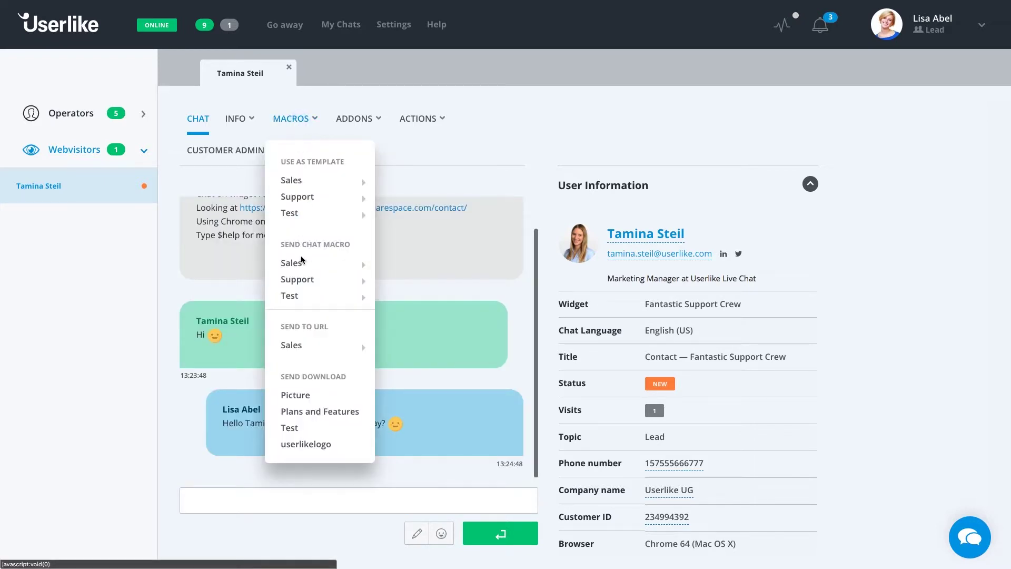
{"action": "mouse_move", "coordinate": [307, 351]}
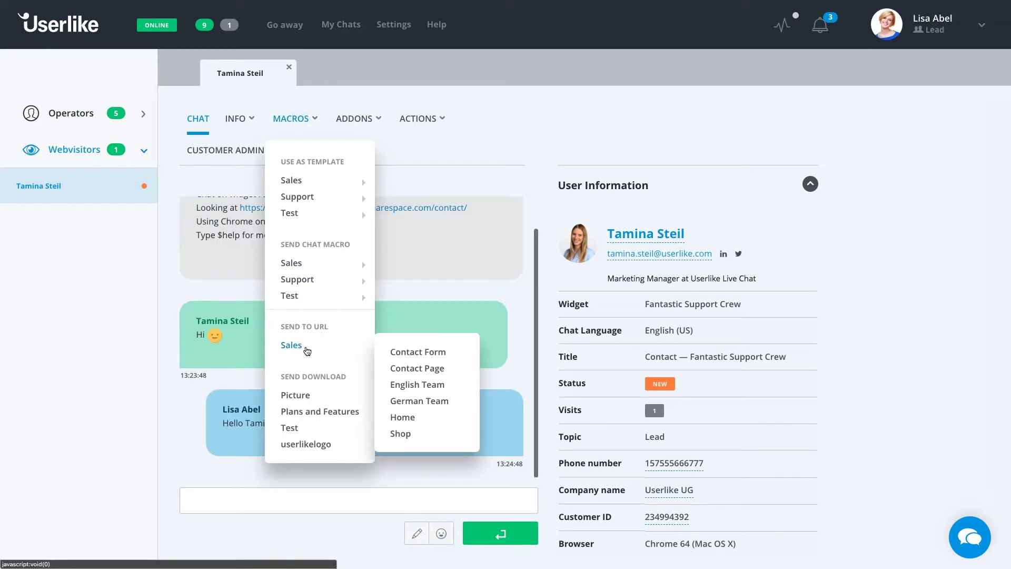
{"action": "left_click", "coordinate": [405, 352]}
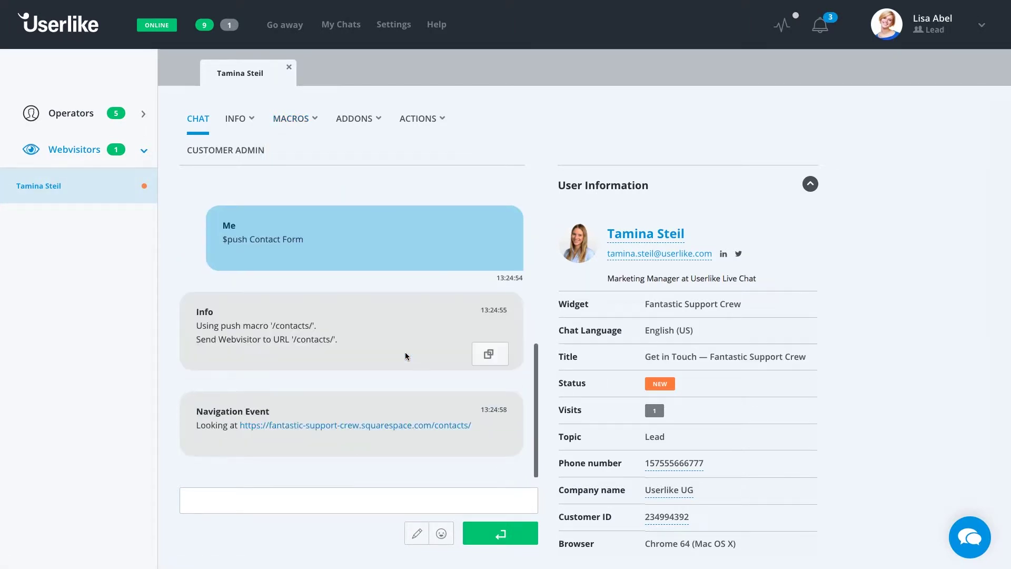
{"action": "left_click", "coordinate": [302, 122]}
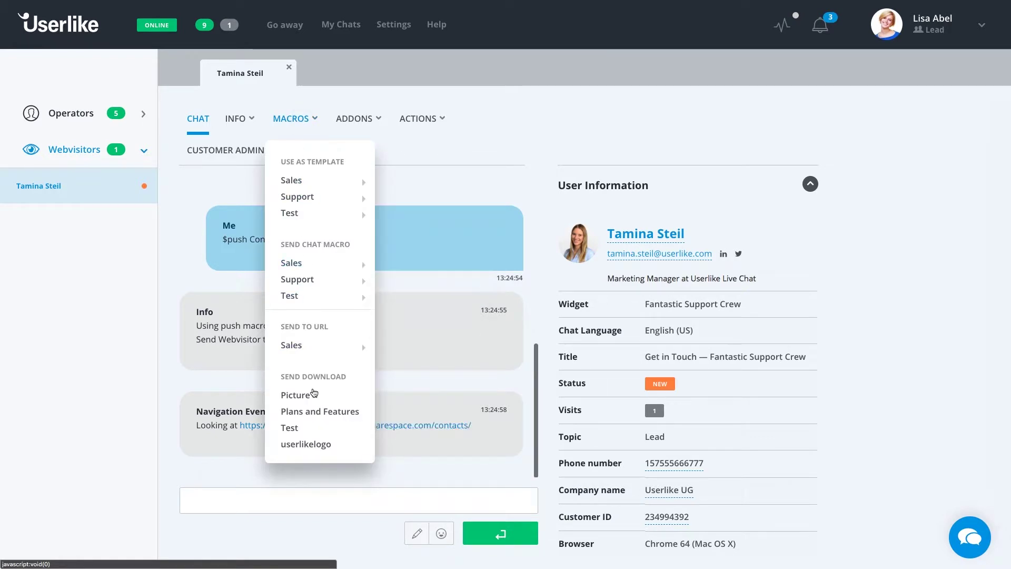
{"action": "left_click", "coordinate": [321, 413]}
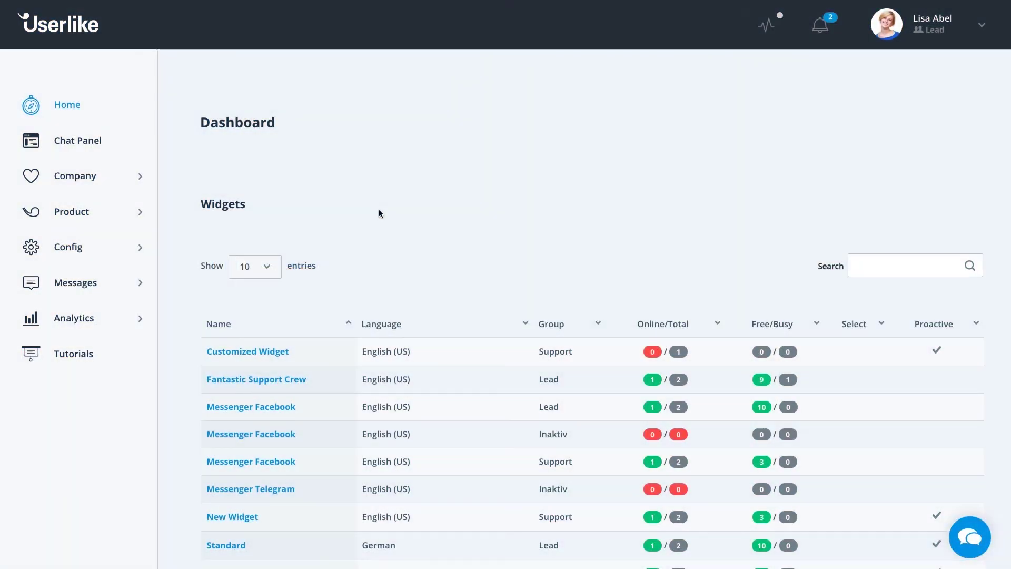
Open the Chat Macros configuration and look through the list of existing macros.
{"action": "left_click", "coordinate": [158, 232]}
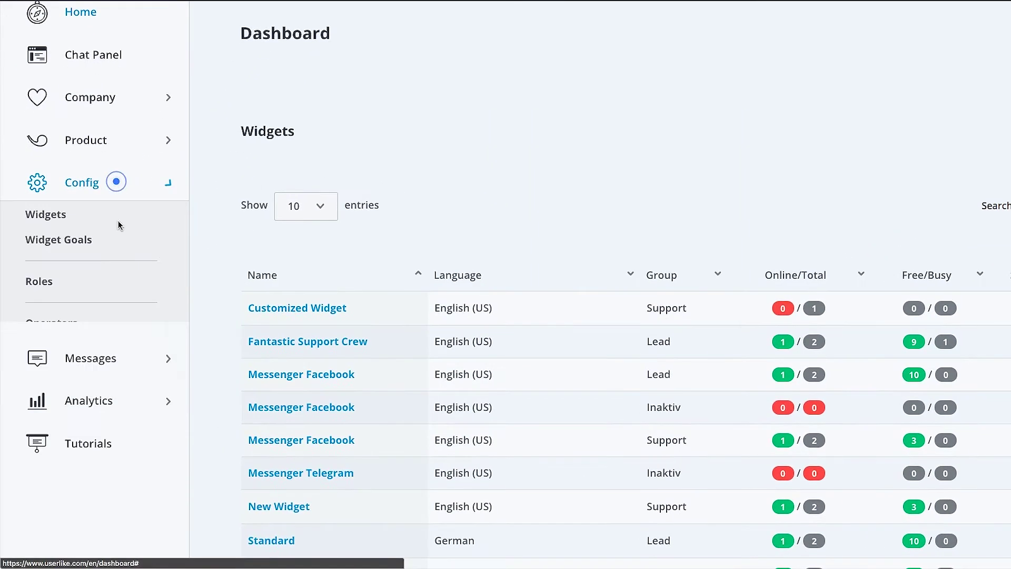
{"action": "left_click", "coordinate": [61, 505]}
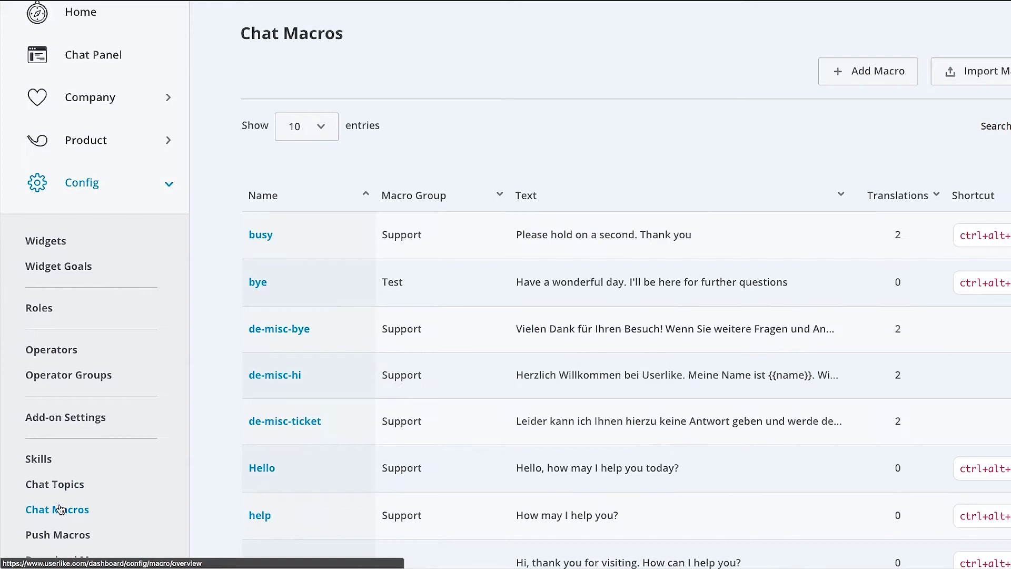
{"action": "scroll", "coordinate": [348, 354], "scroll_direction": "down", "scroll_amount": 2}
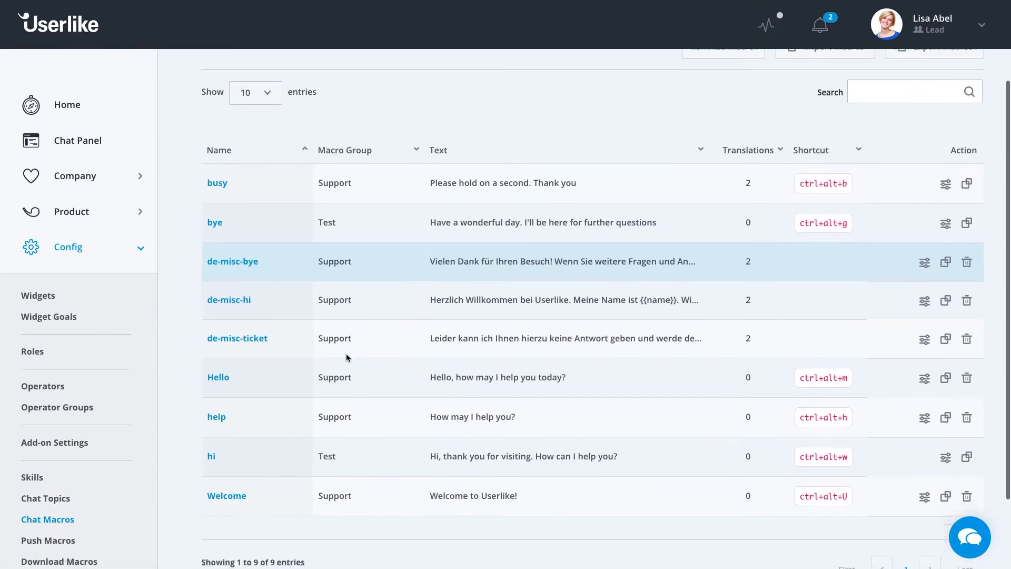
{"action": "scroll", "coordinate": [346, 354], "scroll_direction": "down", "scroll_amount": 1}
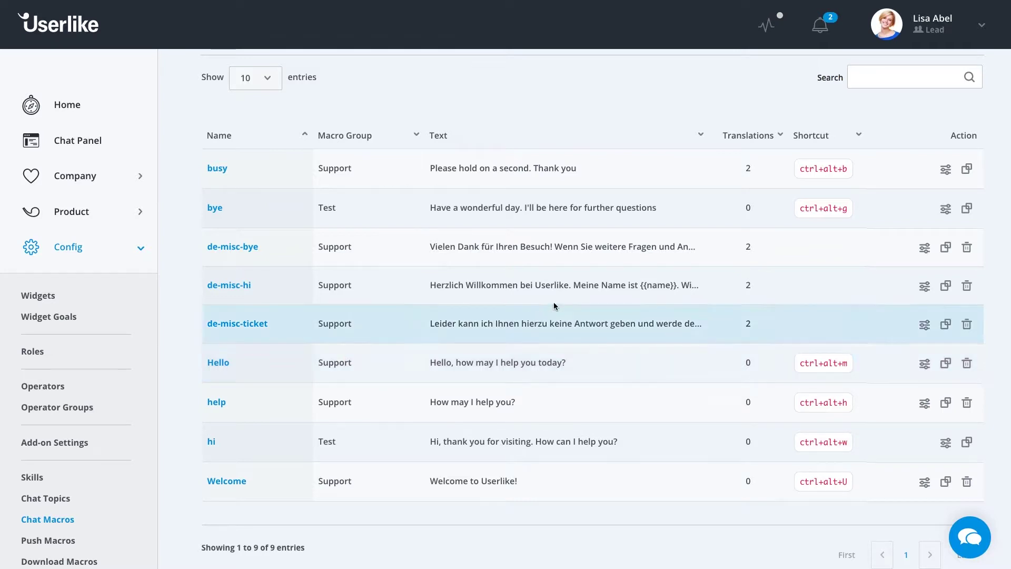
{"action": "scroll", "coordinate": [659, 213], "scroll_direction": "up", "scroll_amount": 1}
{"action": "scroll", "coordinate": [662, 211], "scroll_direction": "up", "scroll_amount": 2}
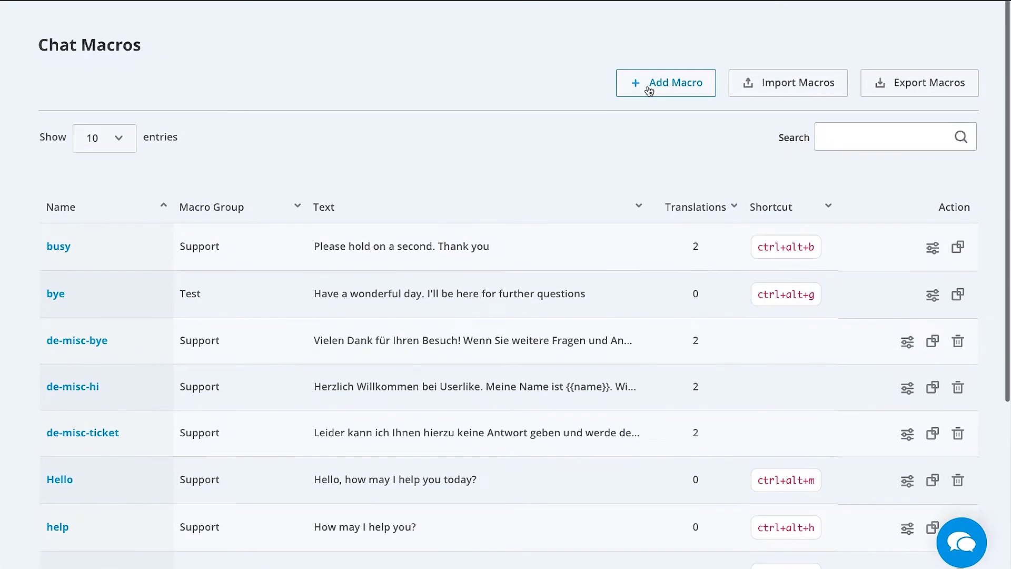
Start a new chat macro named Call with the text "I received a phone call, therefore I ask you to wait for further assistance.".
{"action": "left_click", "coordinate": [711, 66]}
{"action": "scroll", "coordinate": [689, 137], "scroll_direction": "down", "scroll_amount": 5}
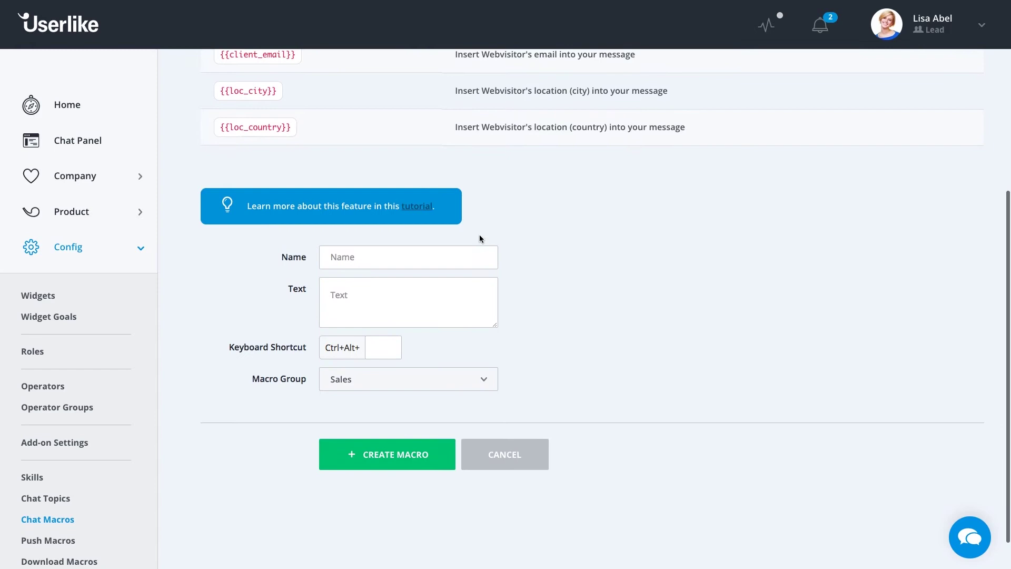
{"action": "left_click", "coordinate": [400, 562]}
{"action": "type", "text": "Call"}
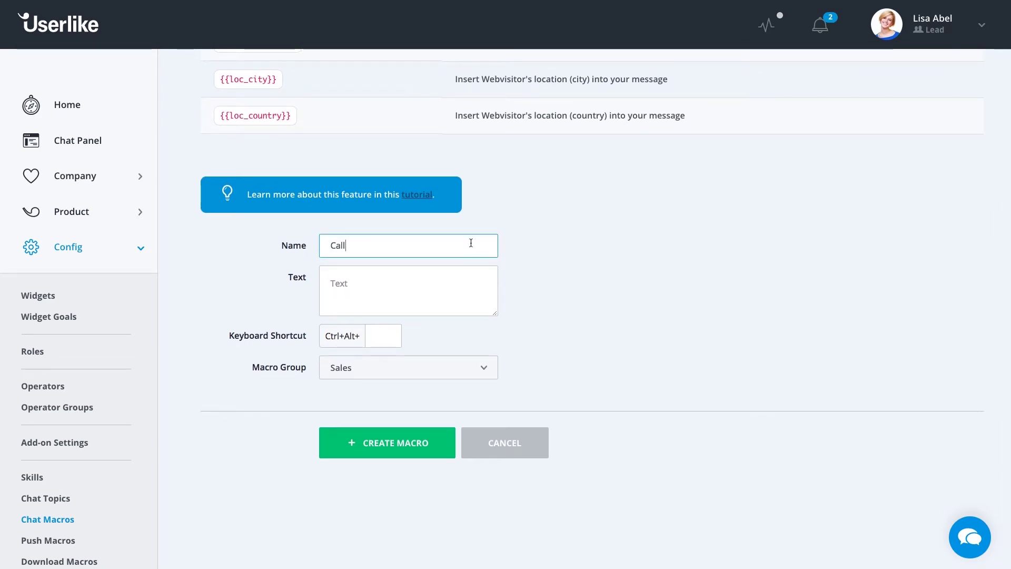
{"action": "key", "text": "Tab"}
{"action": "type", "text": "I received a pho"}
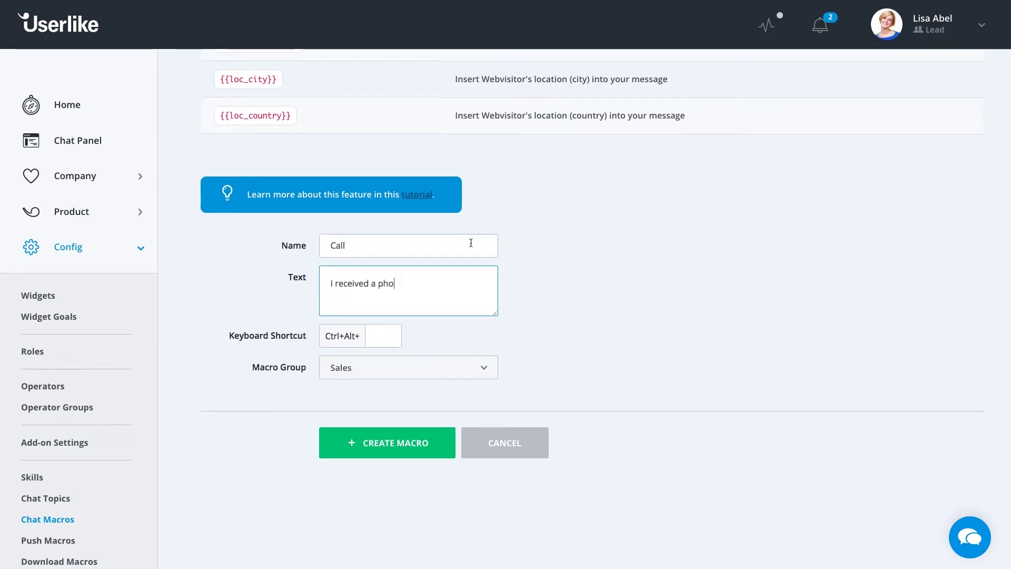
{"action": "type", "text": "ne call, therefore I ask you to"}
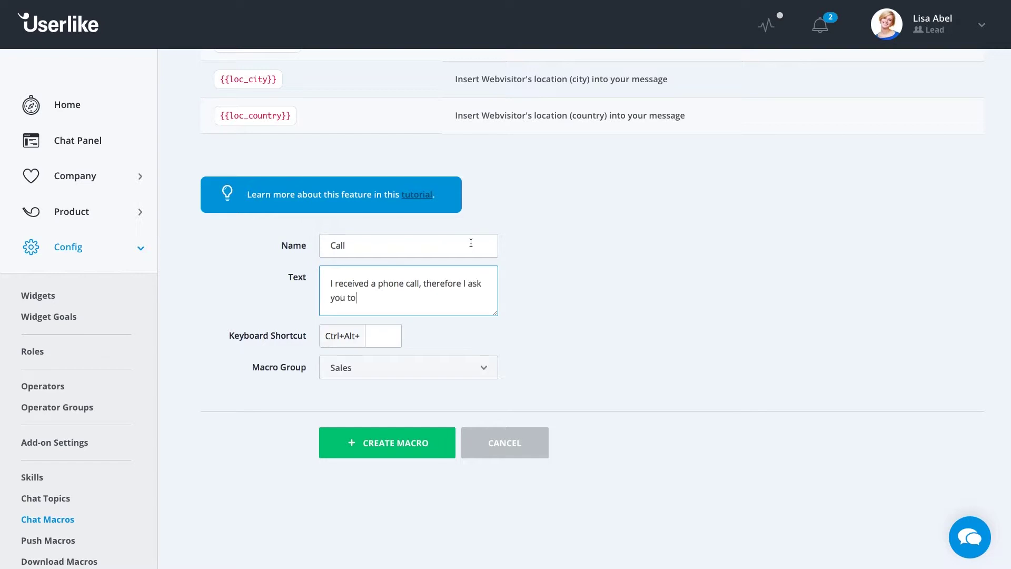
{"action": "type", "text": " wait for further assistance."}
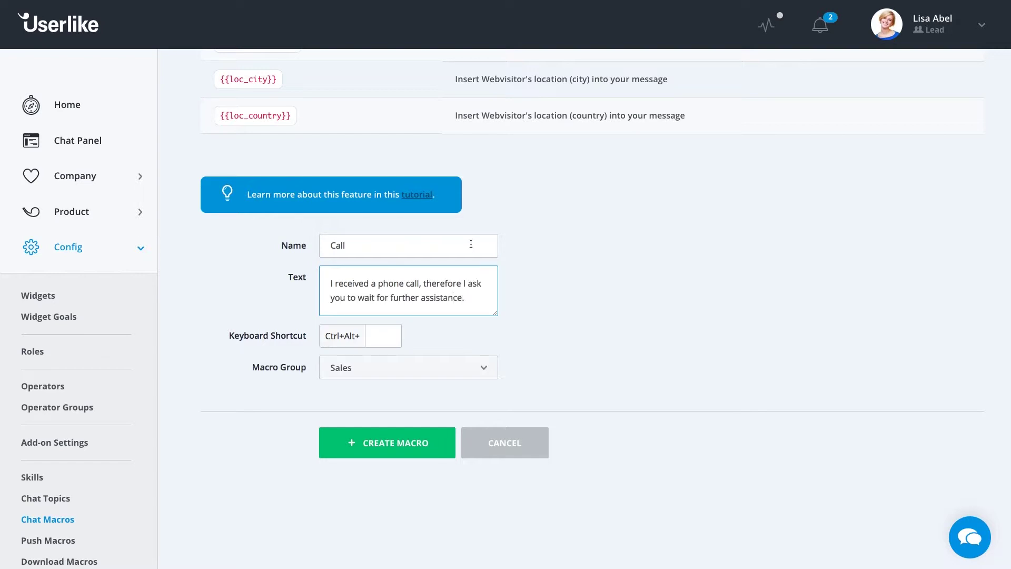
Assign the Call macro to the Support group and set its keyboard shortcut to Ctrl+Alt+C.
{"action": "left_click", "coordinate": [438, 362]}
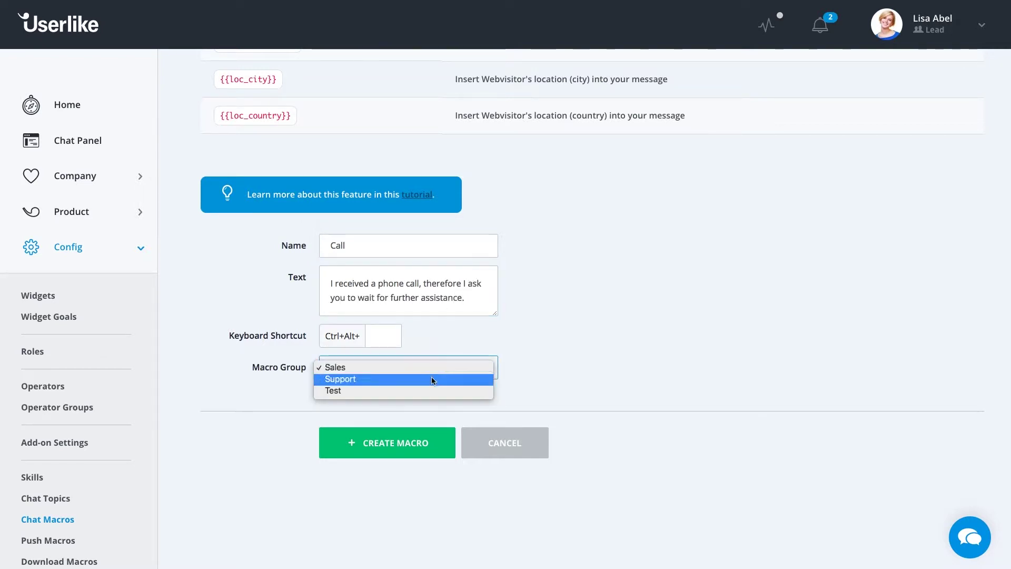
{"action": "left_click", "coordinate": [433, 380]}
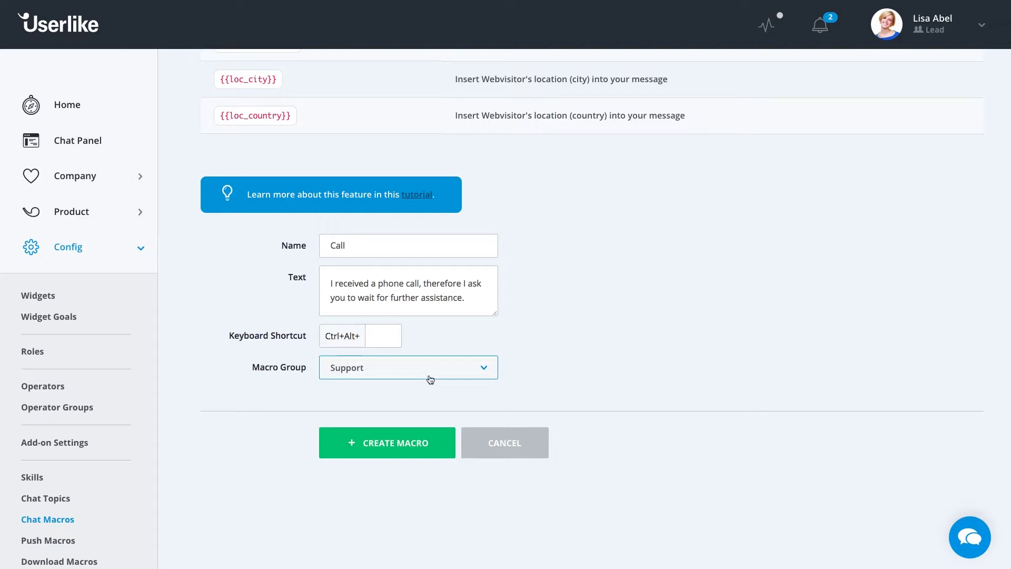
{"action": "left_click", "coordinate": [395, 336]}
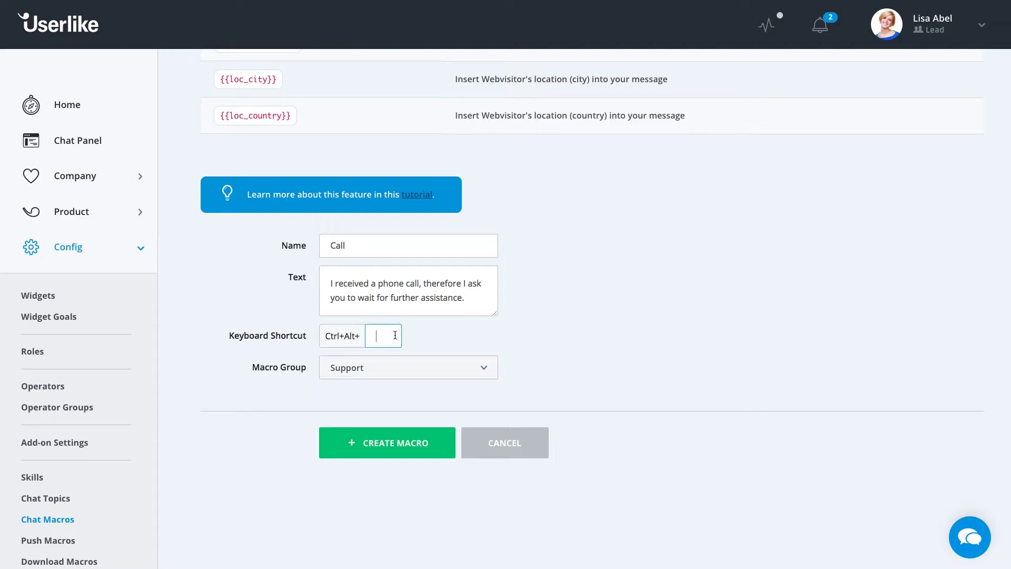
{"action": "type", "text": "C"}
{"action": "left_click", "coordinate": [427, 339]}
Add the greeting line "Hello {{client_name}}," above the macro's message, copying the placeholder from the placeholder table.
{"action": "scroll", "coordinate": [427, 340], "scroll_direction": "up", "scroll_amount": 3}
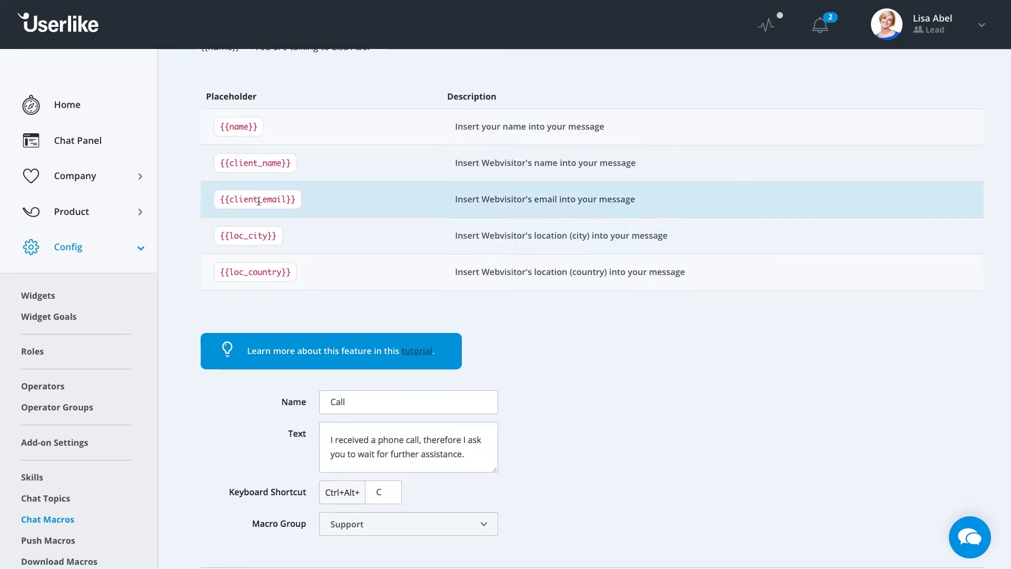
{"action": "left_click_drag", "start_coordinate": [220, 163], "coordinate": [293, 163]}
{"action": "key", "text": "ctrl+c"}
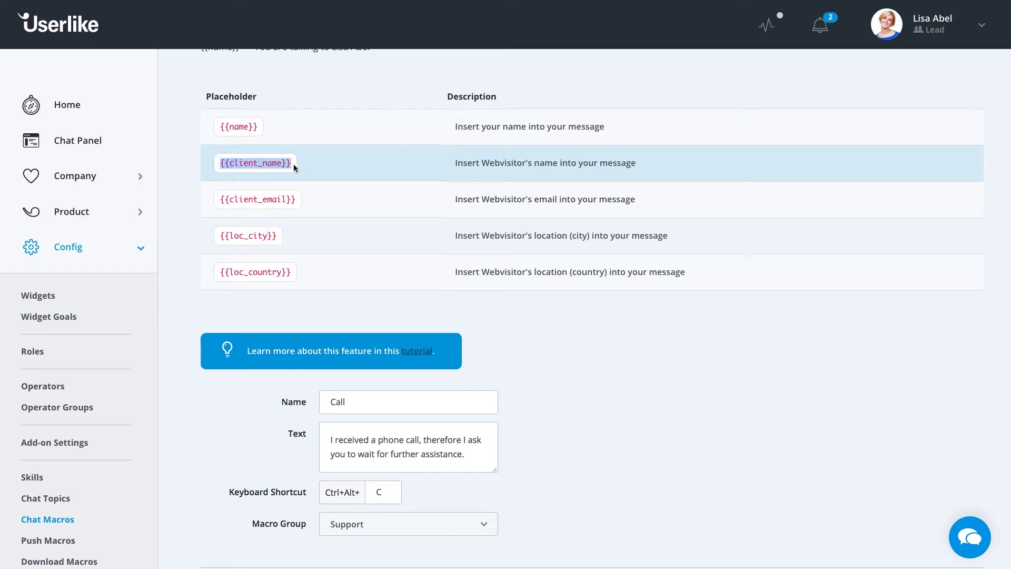
{"action": "left_click", "coordinate": [332, 430]}
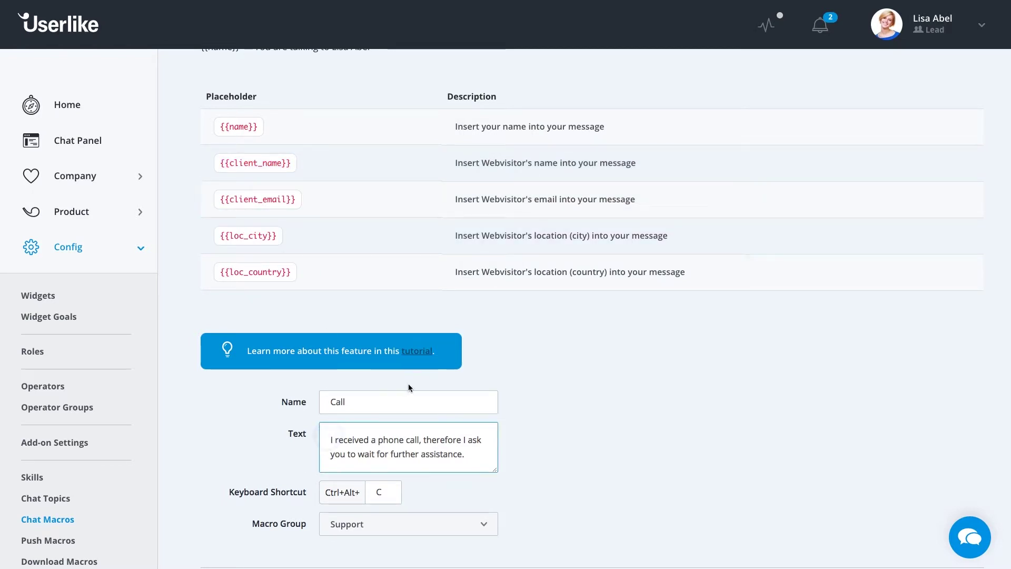
{"action": "key", "text": "Return"}
{"action": "key", "text": "Up"}
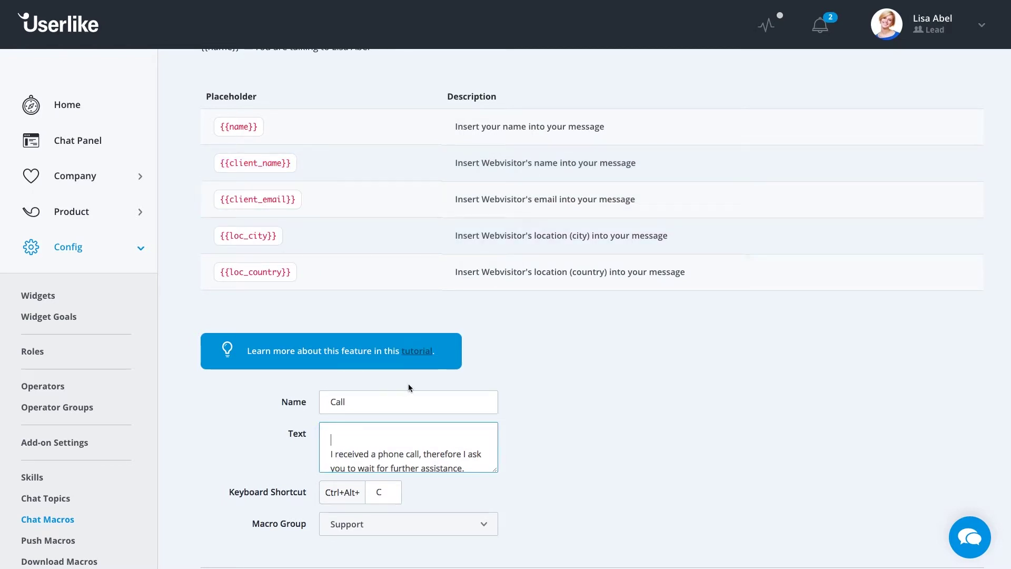
{"action": "type", "text": "Hello"}
{"action": "key", "text": "ctrl+v"}
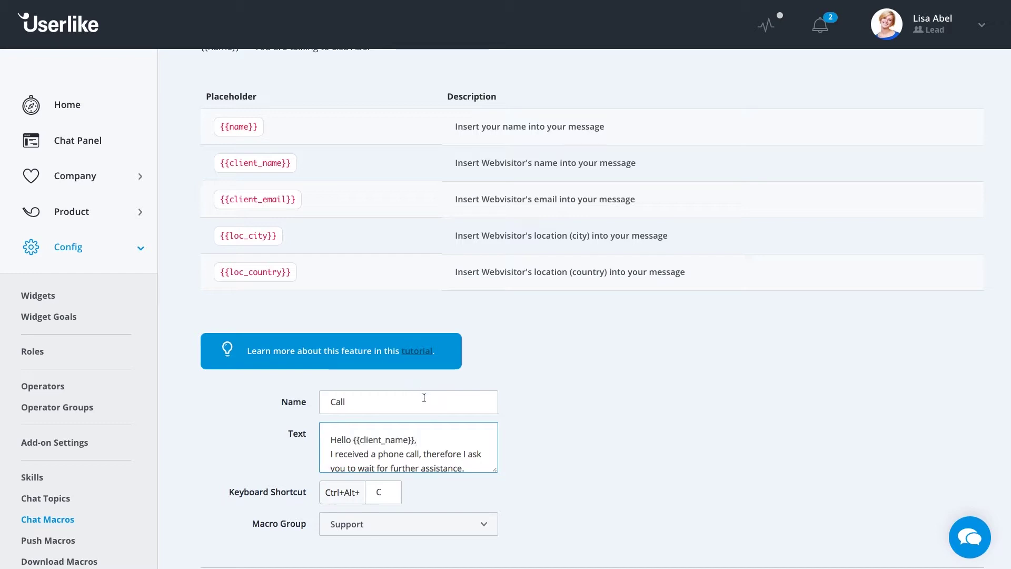
Enlarge the text box and replace the message below the greeting with "Sorry for the delay. I'm currently in a call, but I'll be right with you!".
{"action": "scroll", "coordinate": [429, 436], "scroll_direction": "down", "scroll_amount": 1}
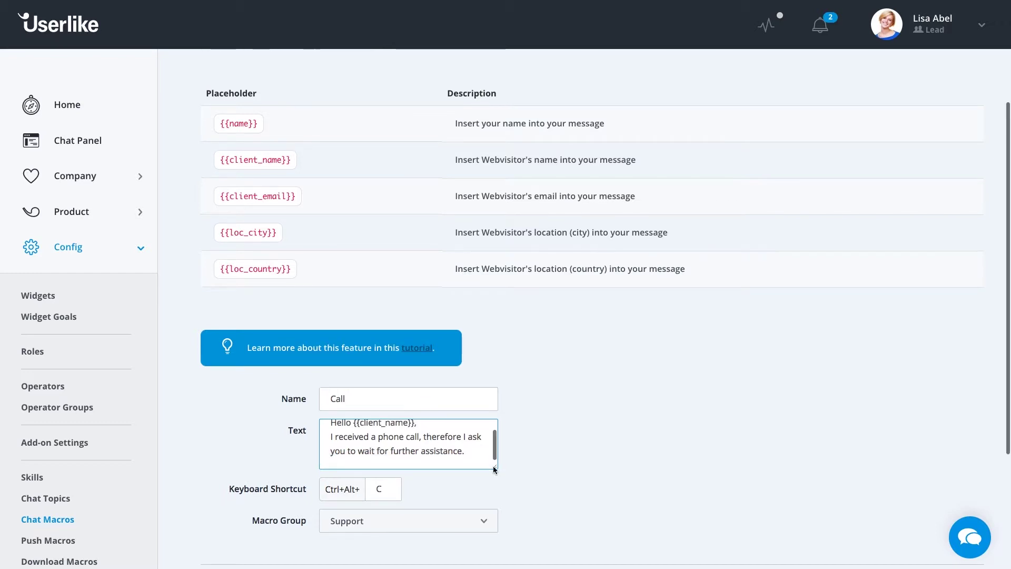
{"action": "left_click_drag", "start_coordinate": [493, 465], "coordinate": [493, 485]}
{"action": "scroll", "coordinate": [554, 432], "scroll_direction": "down", "scroll_amount": 1}
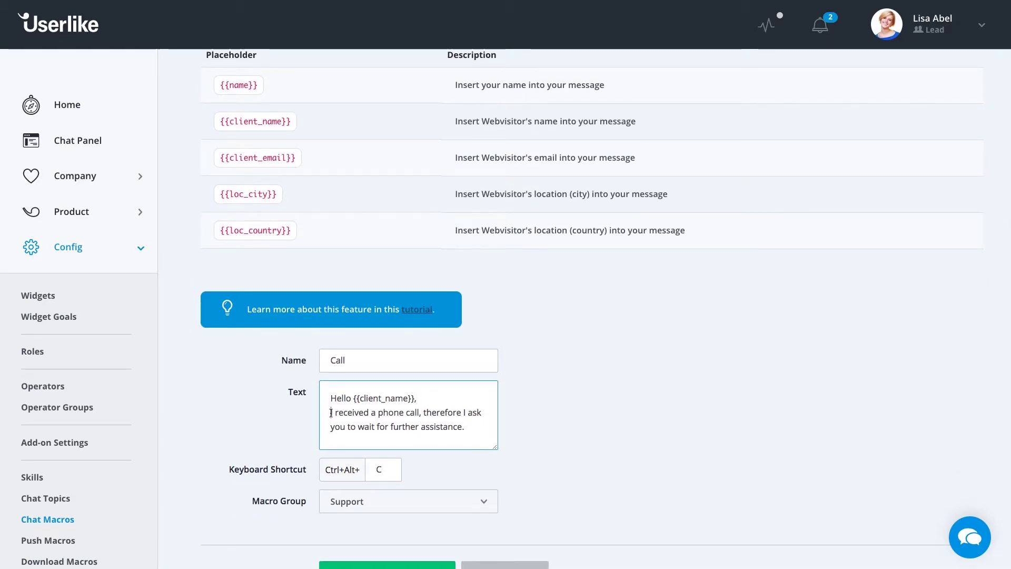
{"action": "left_click_drag", "start_coordinate": [331, 412], "coordinate": [472, 432]}
{"action": "type", "text": "Sorry"}
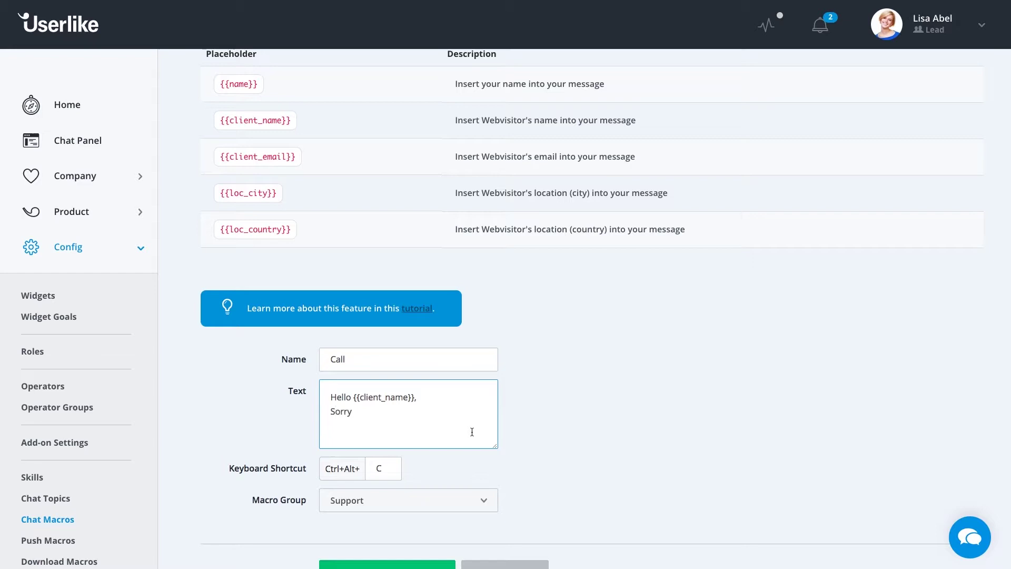
{"action": "type", "text": " for the delay. "}
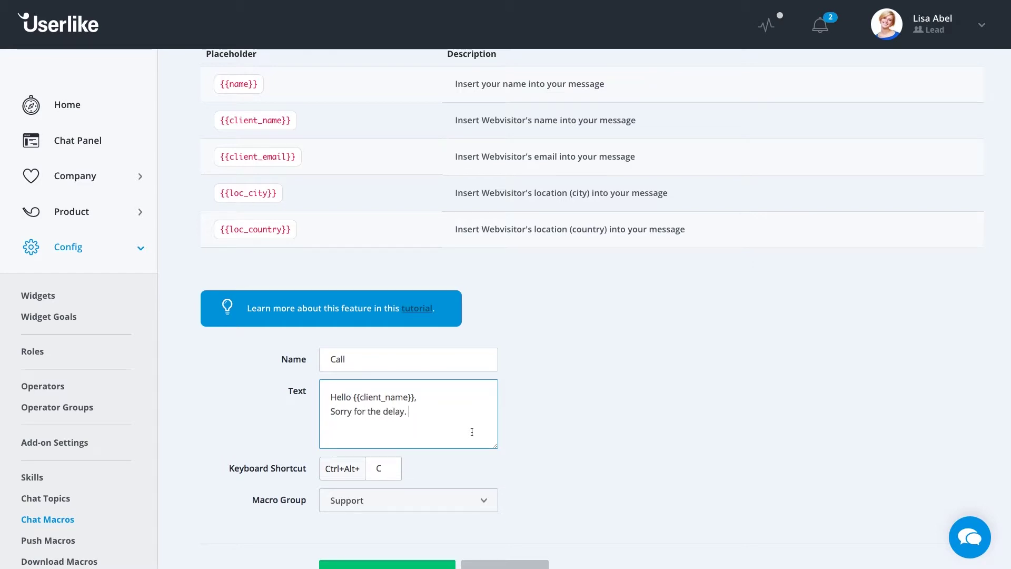
{"action": "type", "text": "I'm currently in a call, but I'll "}
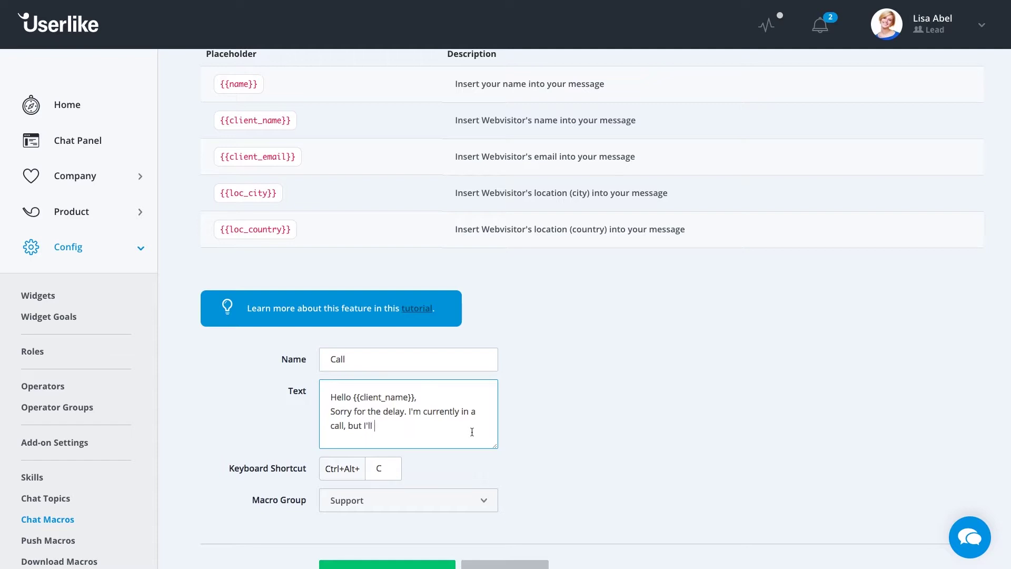
{"action": "type", "text": "be right with you!"}
Create the Call chat macro and return to the list of chat macros.
{"action": "scroll", "coordinate": [471, 432], "scroll_direction": "down", "scroll_amount": 1}
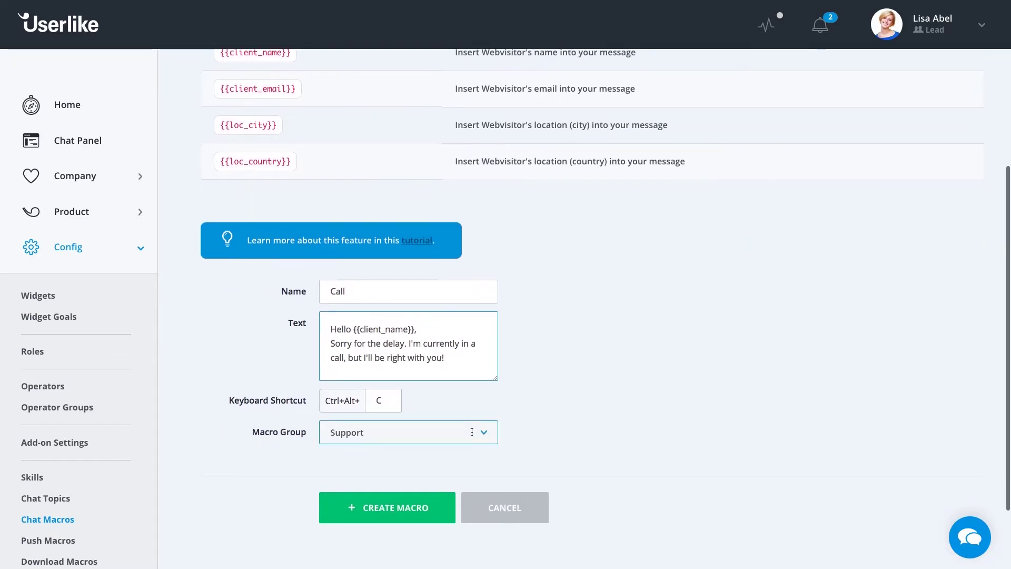
{"action": "left_click", "coordinate": [396, 506]}
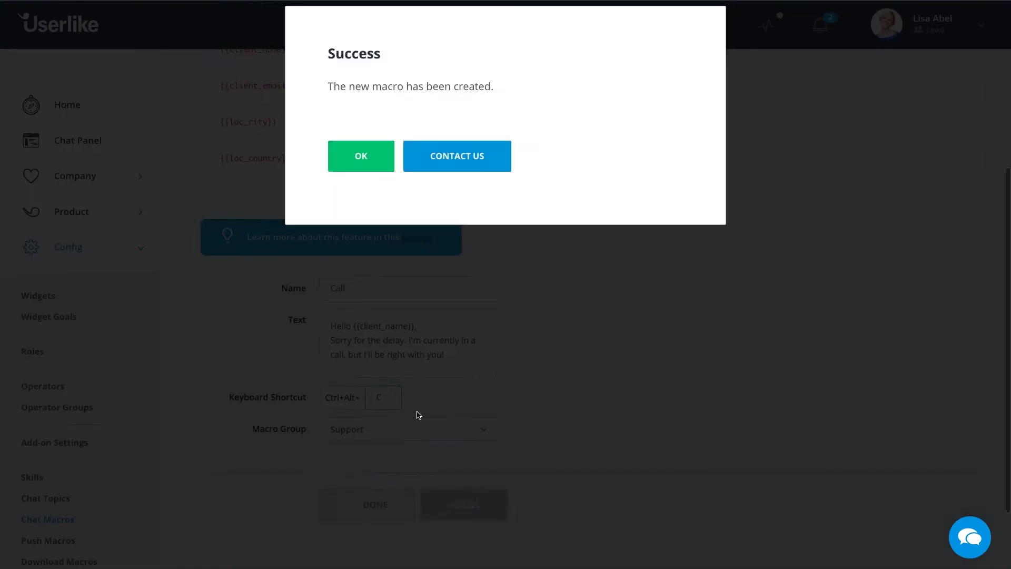
{"action": "left_click", "coordinate": [377, 168]}
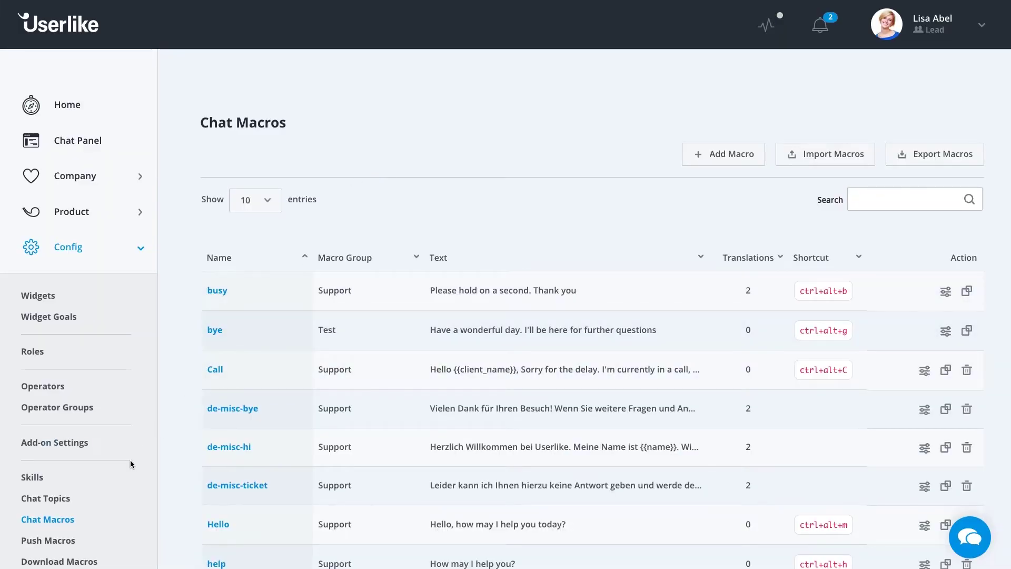
Create a push macro named Contact Form with the URL /contacts/ in the Sales macro group.
{"action": "left_click", "coordinate": [57, 546]}
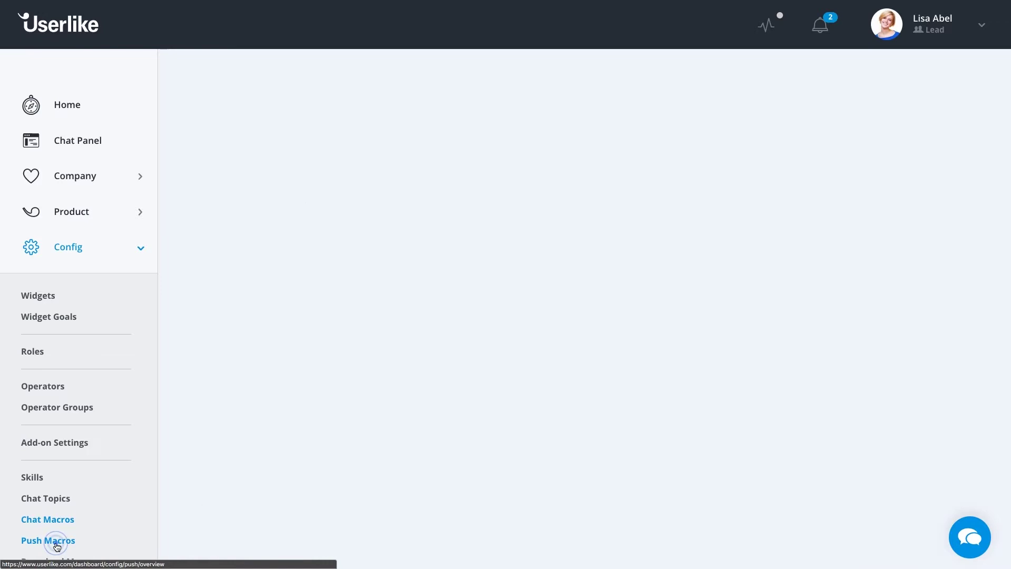
{"action": "scroll", "coordinate": [263, 460], "scroll_direction": "down", "scroll_amount": 2}
{"action": "scroll", "coordinate": [263, 460], "scroll_direction": "down", "scroll_amount": 1}
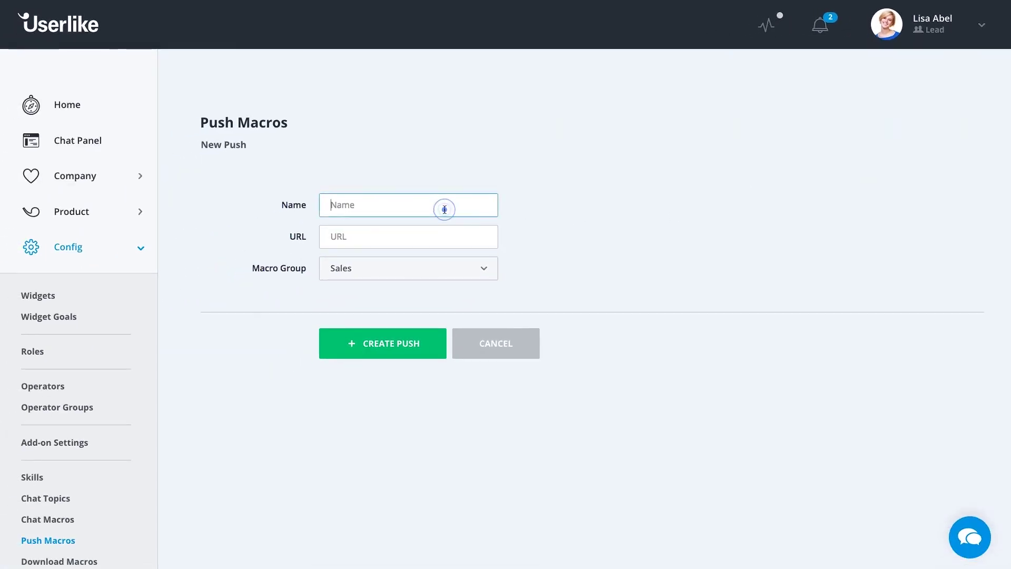
{"action": "type", "text": "Contact Form"}
{"action": "key", "text": "Tab"}
{"action": "type", "text": "/con"}
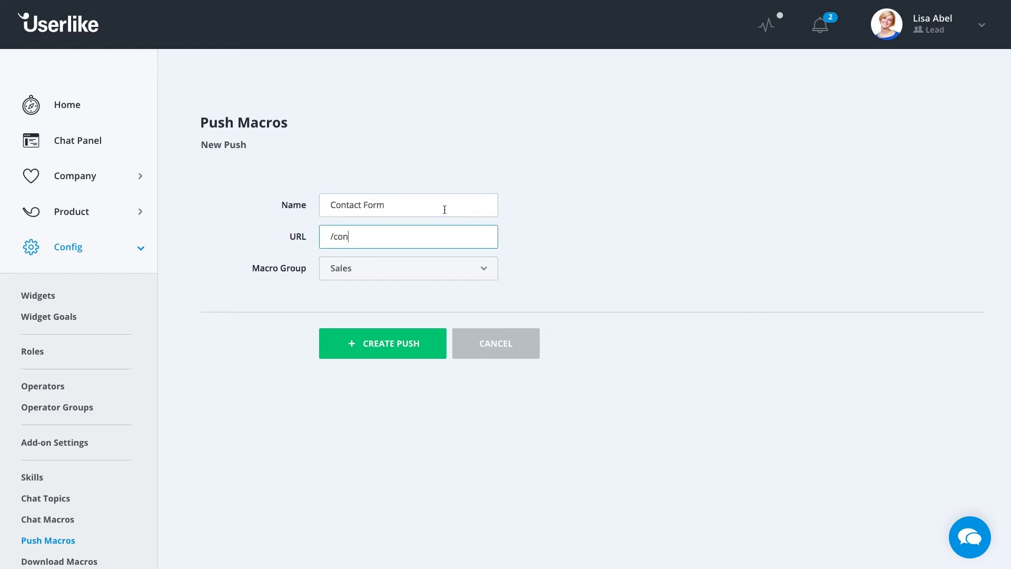
{"action": "type", "text": "tacts/"}
{"action": "left_click", "coordinate": [430, 338]}
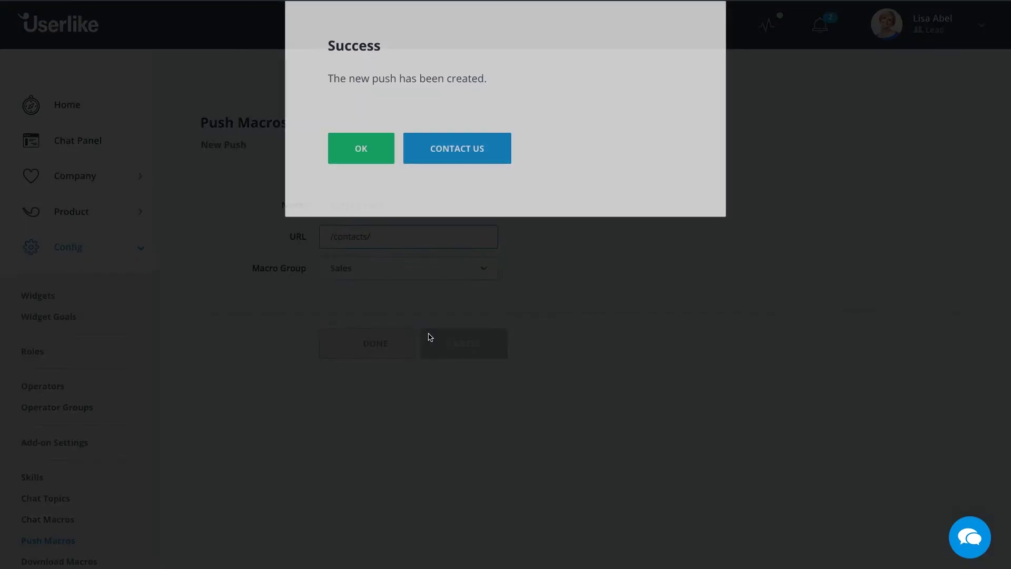
{"action": "left_click", "coordinate": [371, 159]}
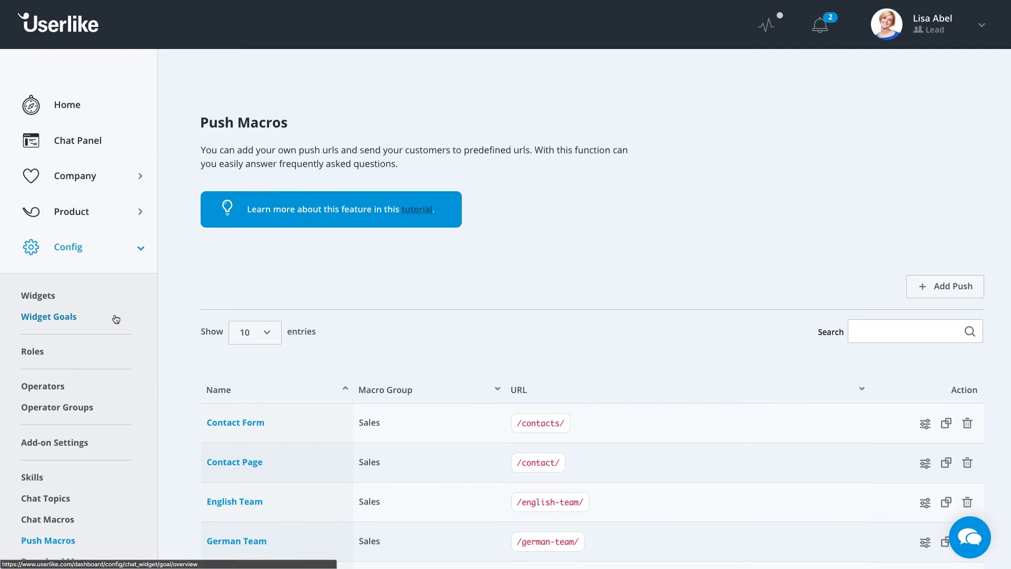
Start a new download macro named Plans and Features with the Userlike-hosted hosting mode.
{"action": "scroll", "coordinate": [113, 318], "scroll_direction": "down", "scroll_amount": 3}
{"action": "left_click", "coordinate": [52, 497]}
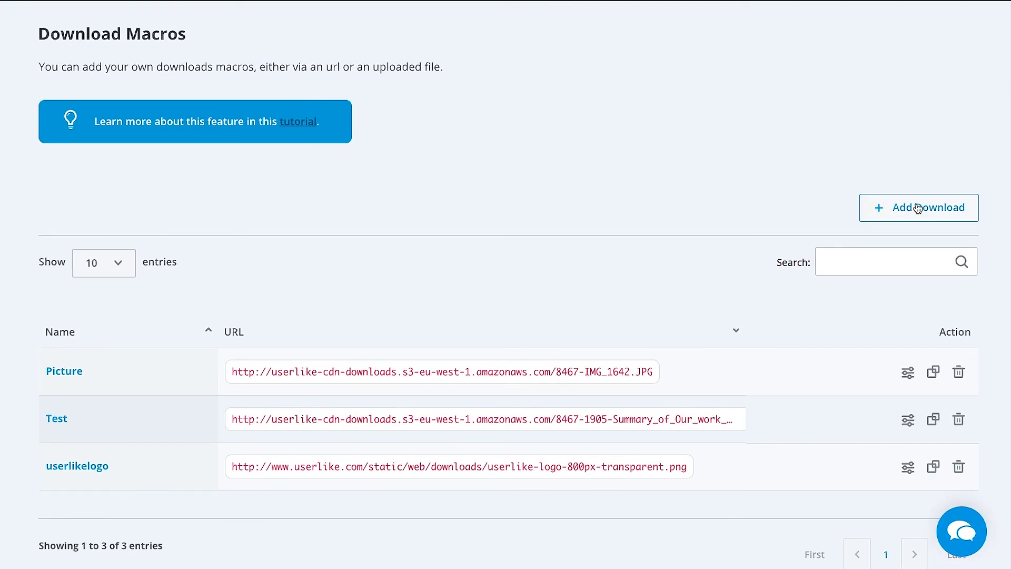
{"action": "left_click", "coordinate": [918, 209]}
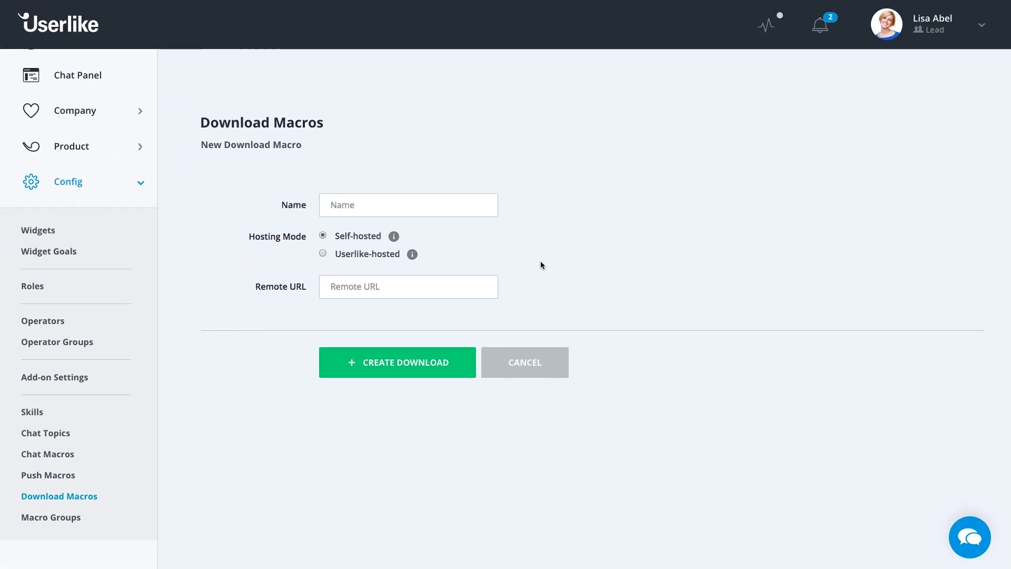
{"action": "left_click", "coordinate": [404, 208]}
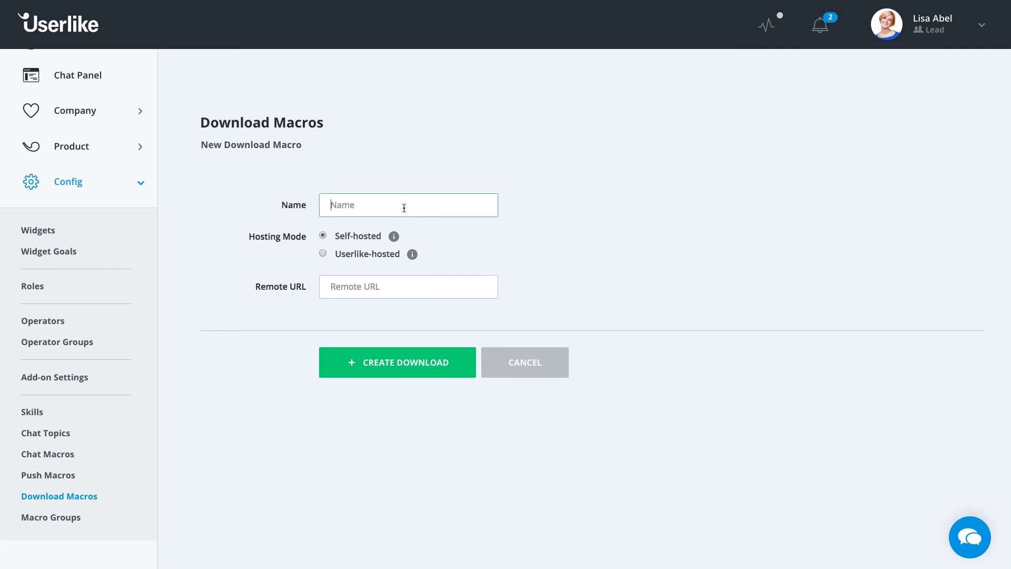
{"action": "type", "text": "Plans and Featu"}
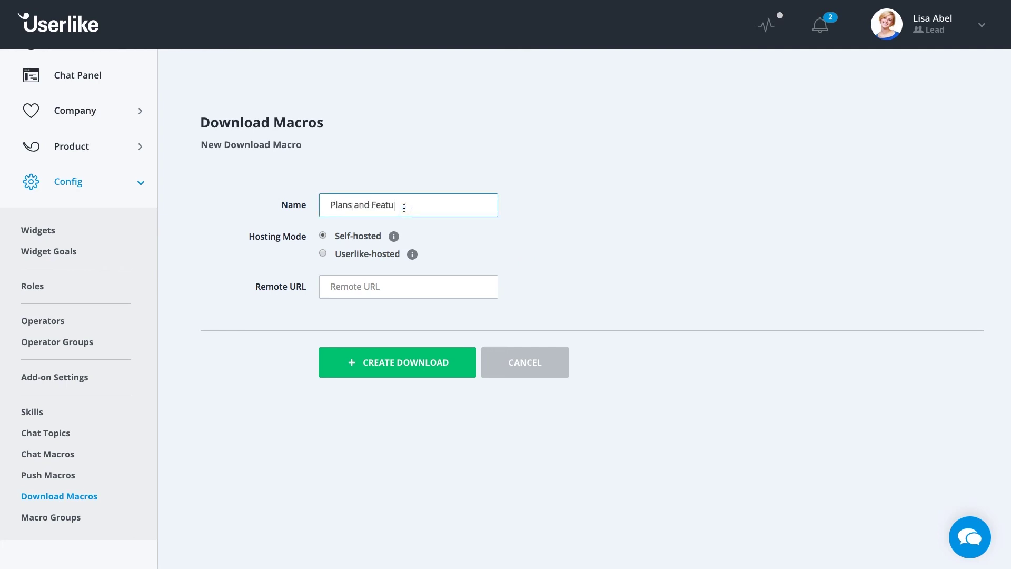
{"action": "type", "text": "res"}
{"action": "left_click", "coordinate": [344, 255]}
Upload Plans_and_features_EN.pdf from the Desktop and create the download macro.
{"action": "left_click", "coordinate": [351, 287]}
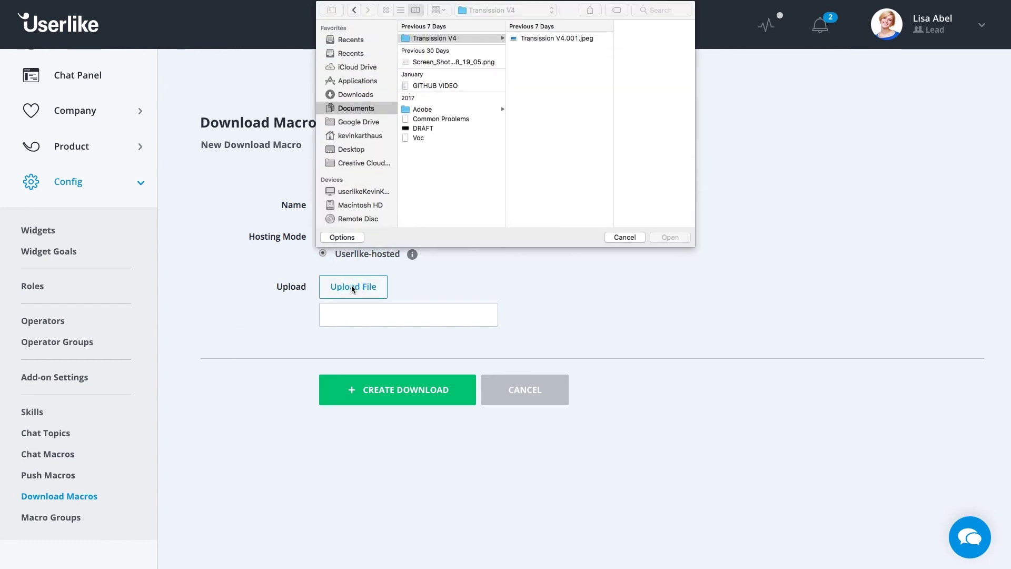
{"action": "left_click", "coordinate": [370, 149]}
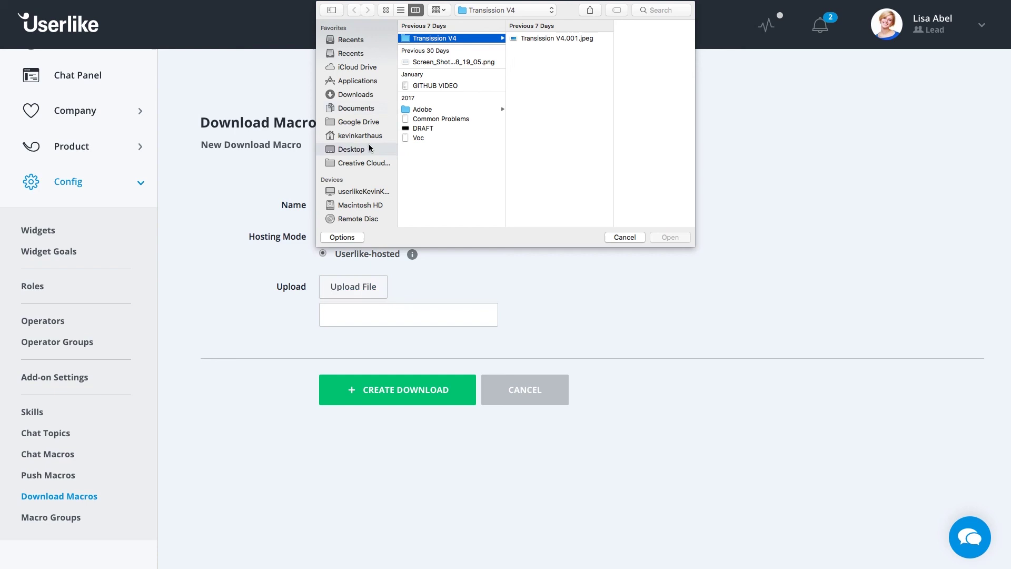
{"action": "left_click", "coordinate": [431, 48]}
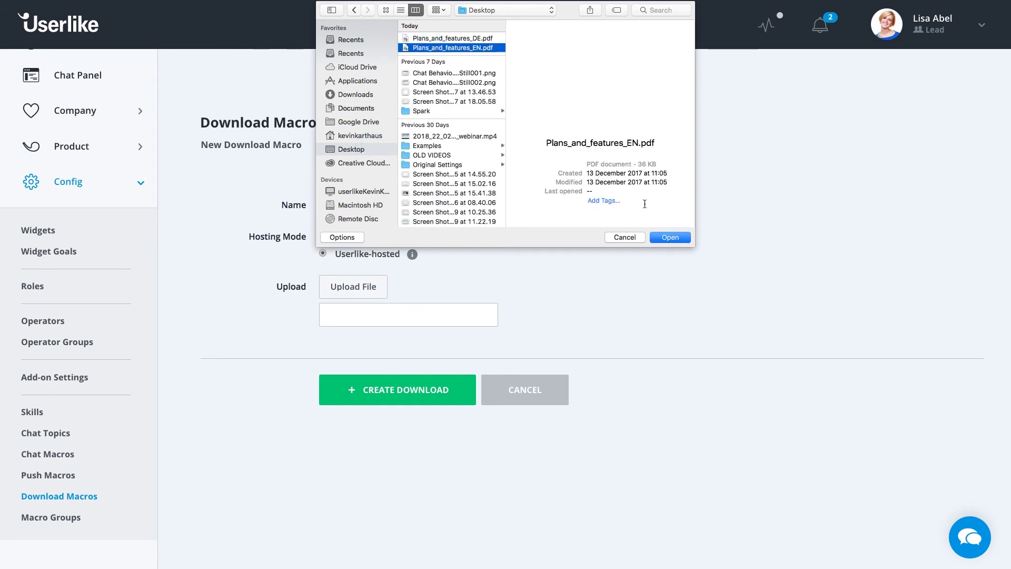
{"action": "left_click", "coordinate": [683, 237]}
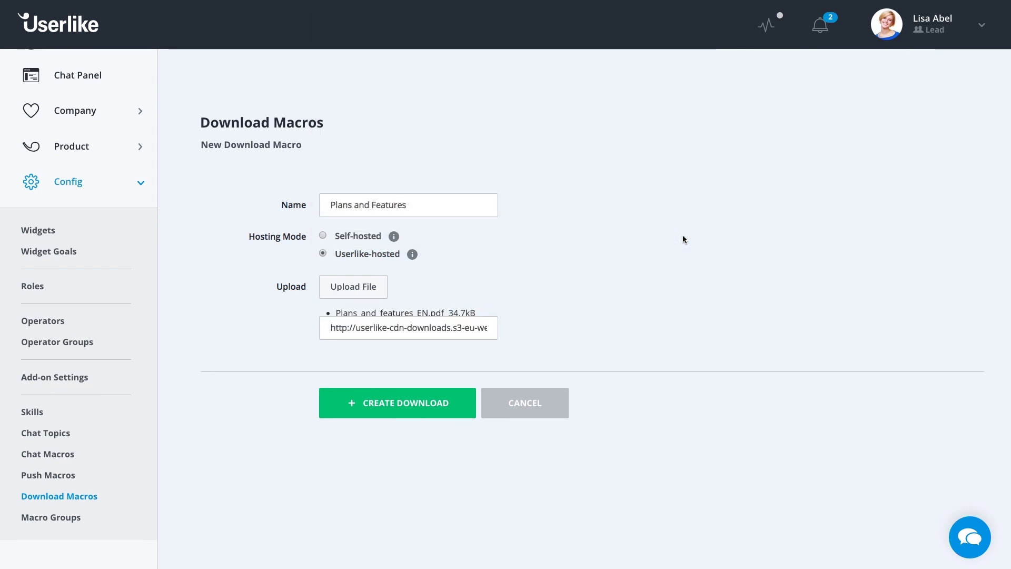
{"action": "left_click", "coordinate": [415, 417]}
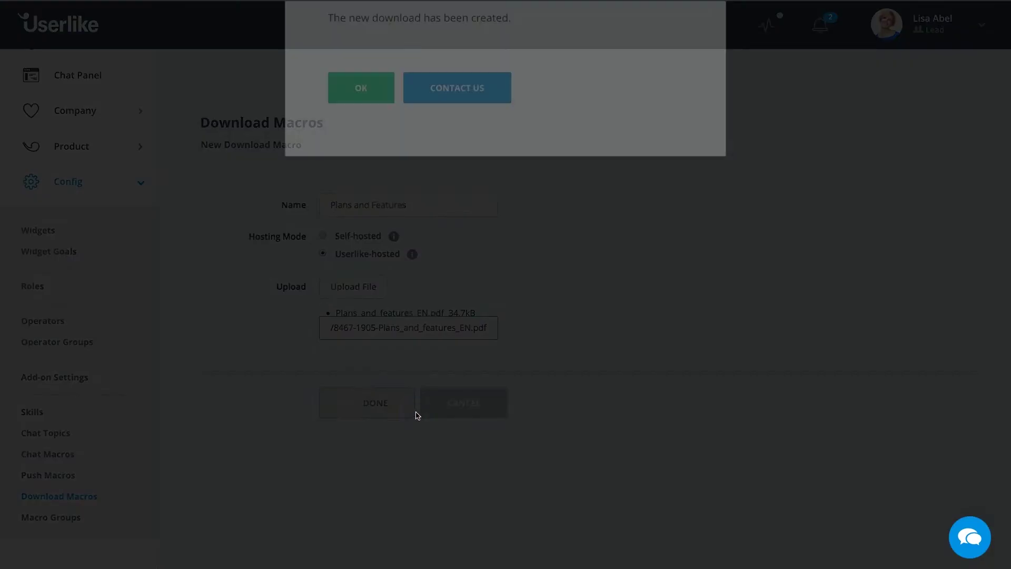
{"action": "left_click", "coordinate": [368, 160]}
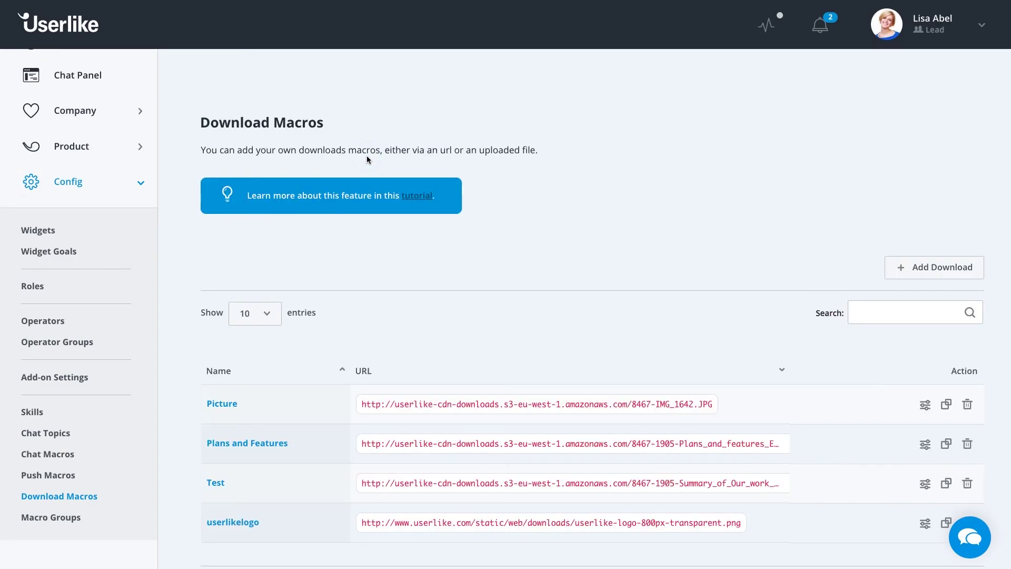